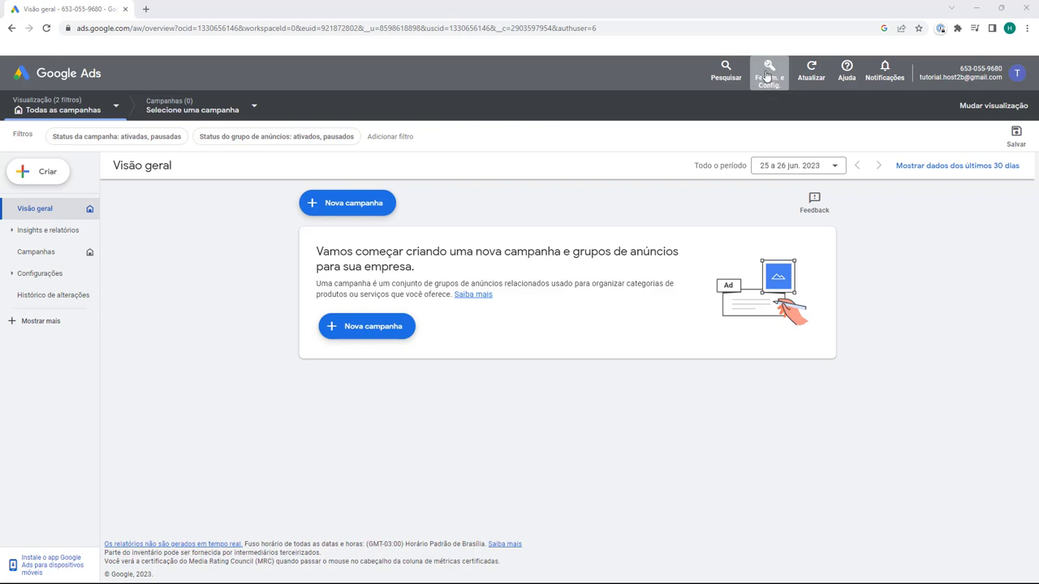
# Start a new conversion action in the conversions area and choose Site as the conversion type.
pyautogui.click(767, 76)
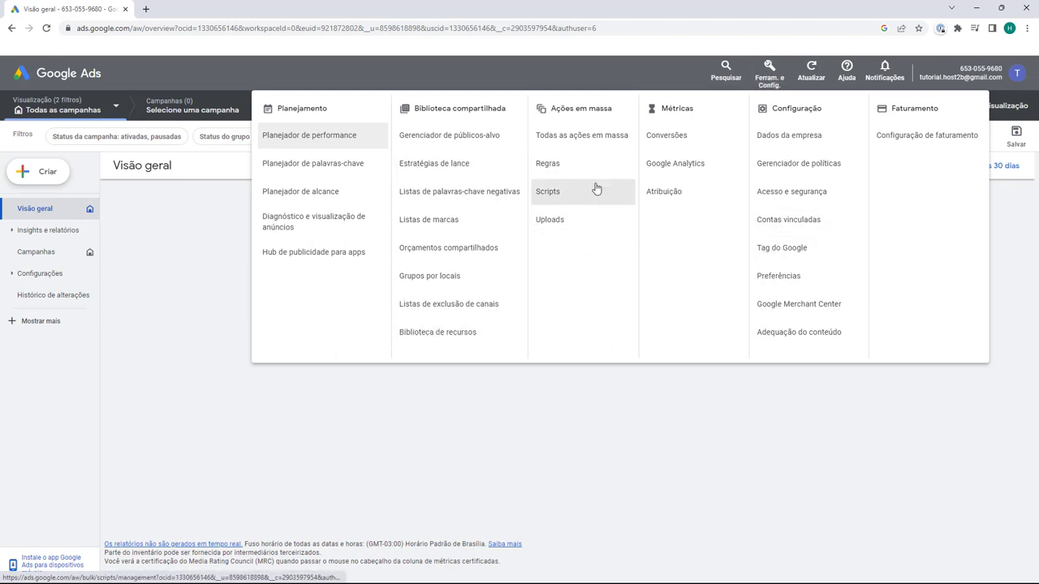
pyautogui.click(668, 138)
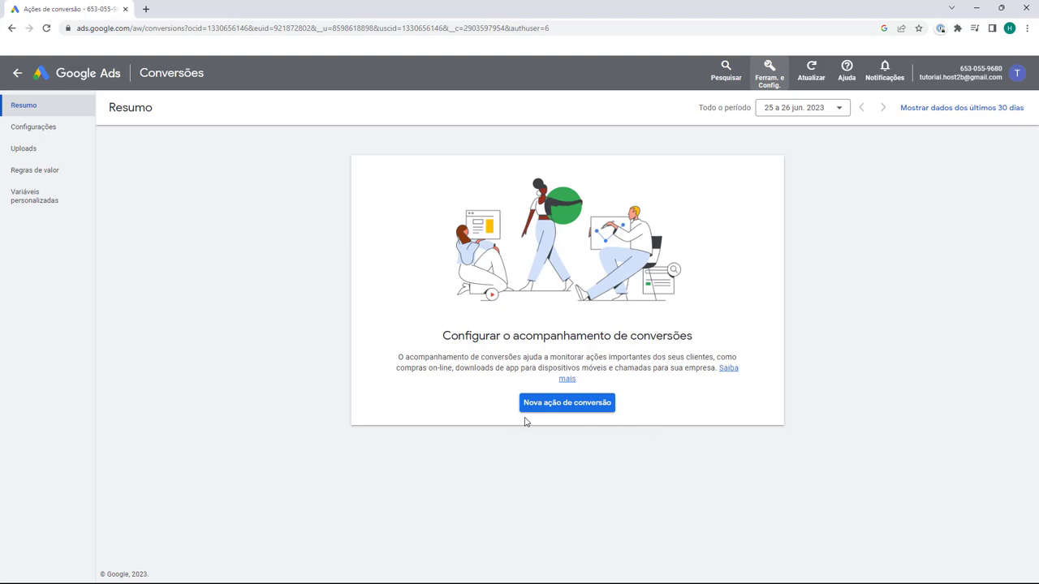
pyautogui.click(566, 405)
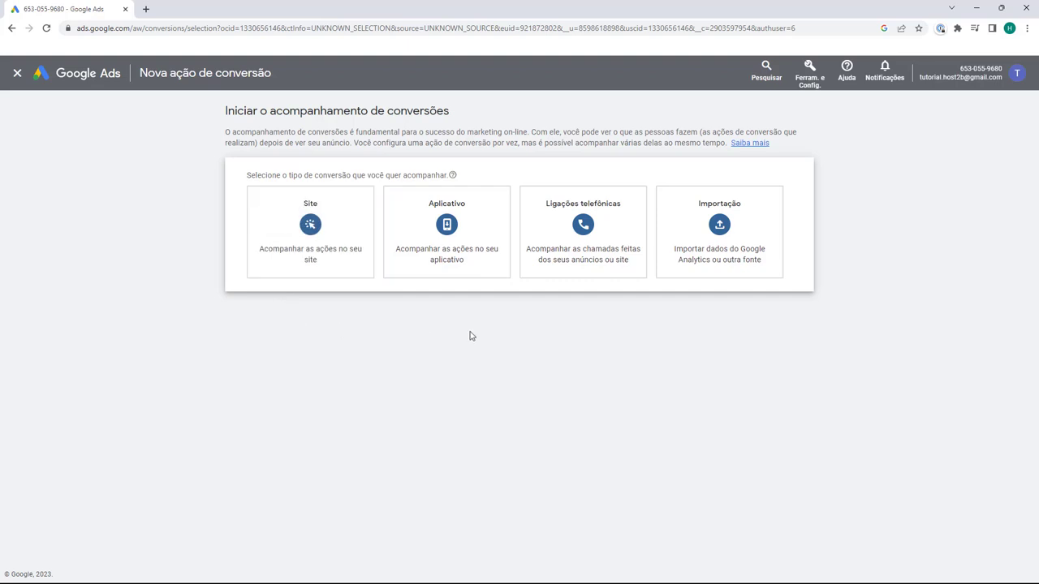
pyautogui.moveTo(324, 253)
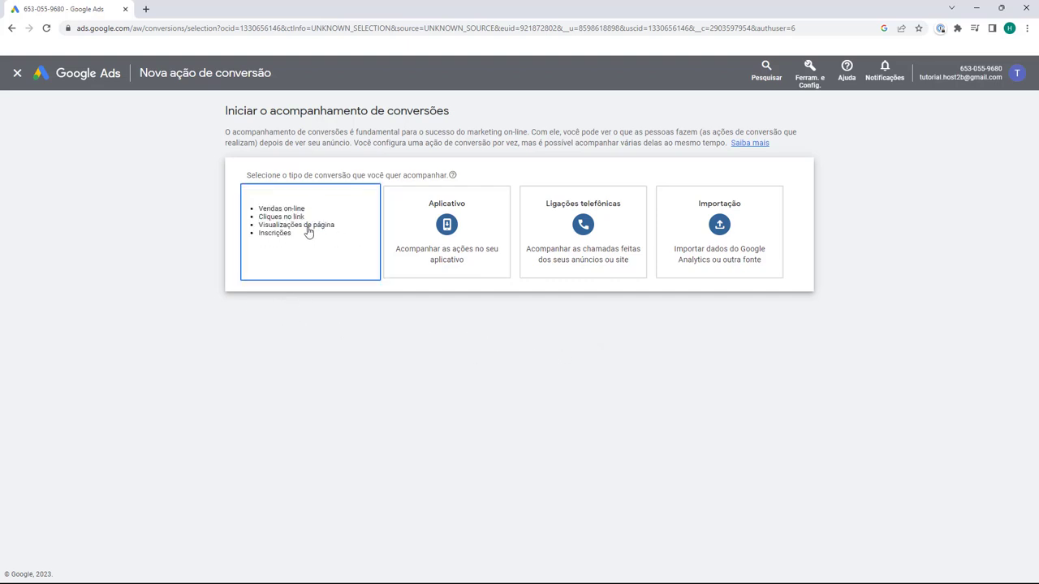
pyautogui.click(308, 232)
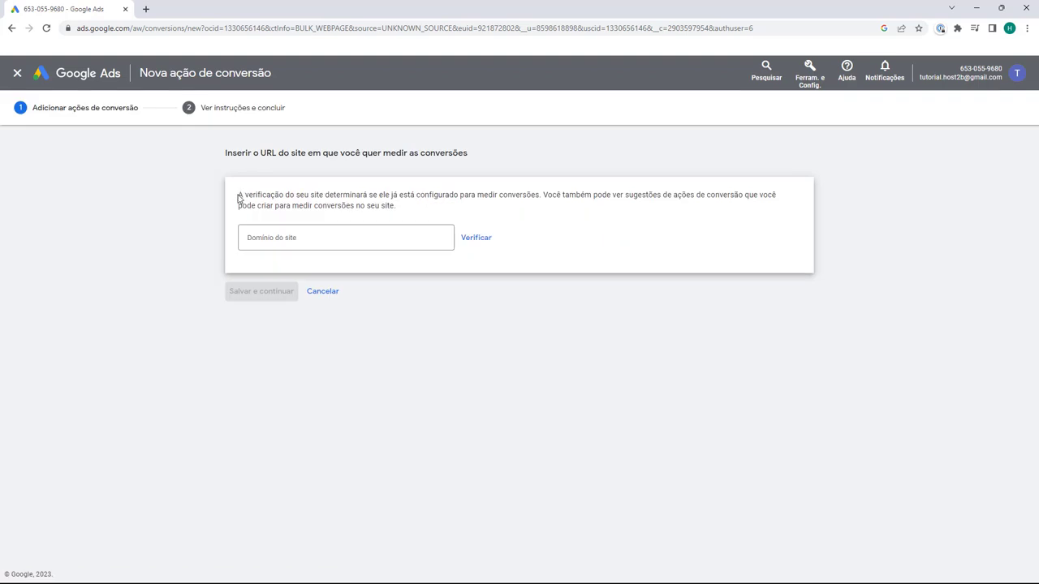
# Enter sitetutorial.com.br as the website domain and verify it.
pyautogui.click(276, 237)
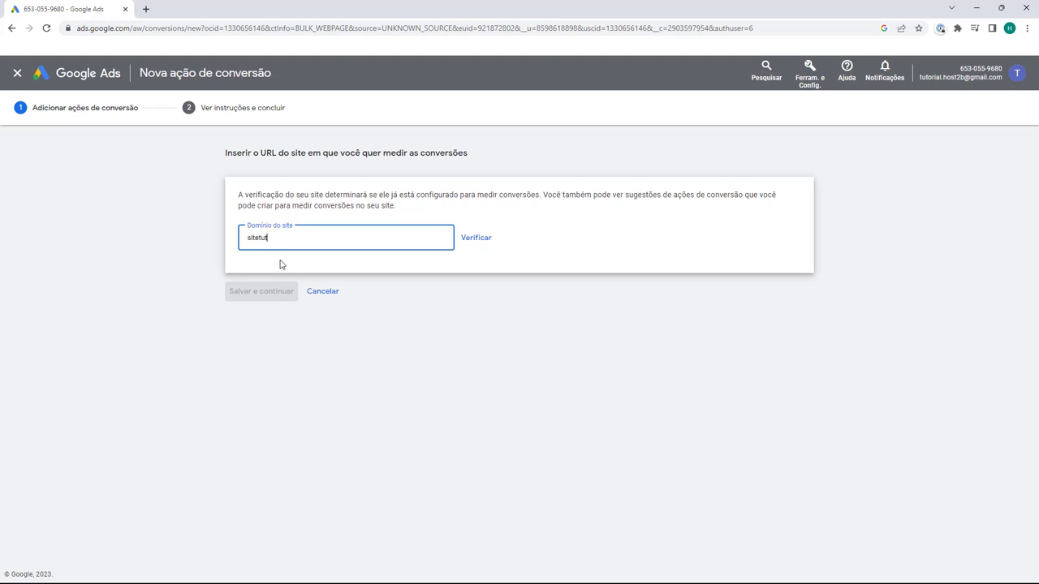
pyautogui.click(276, 264)
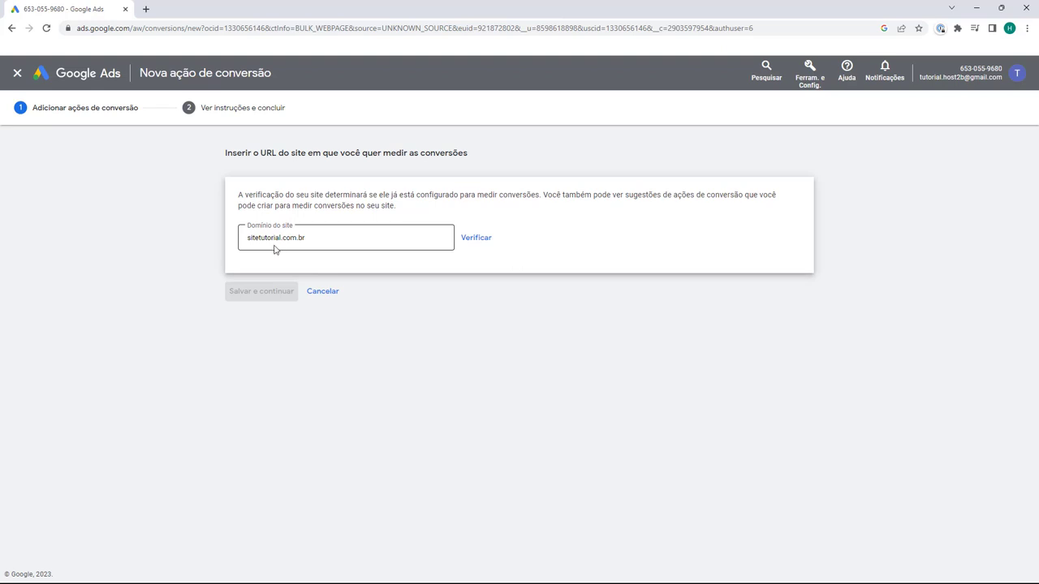
pyautogui.click(475, 244)
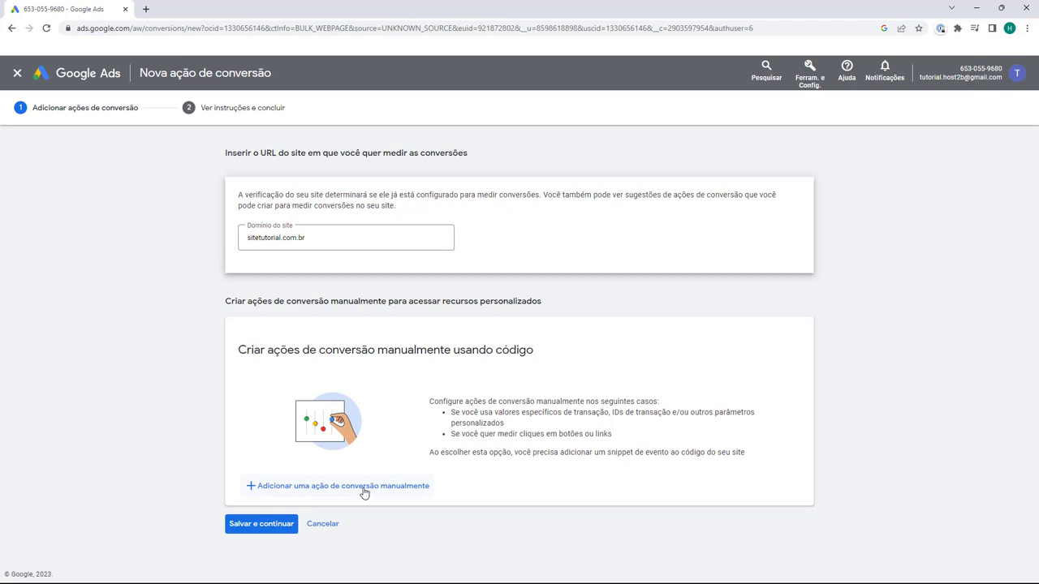
# Add a conversion action manually and set its goal category to Compra.
pyautogui.click(264, 486)
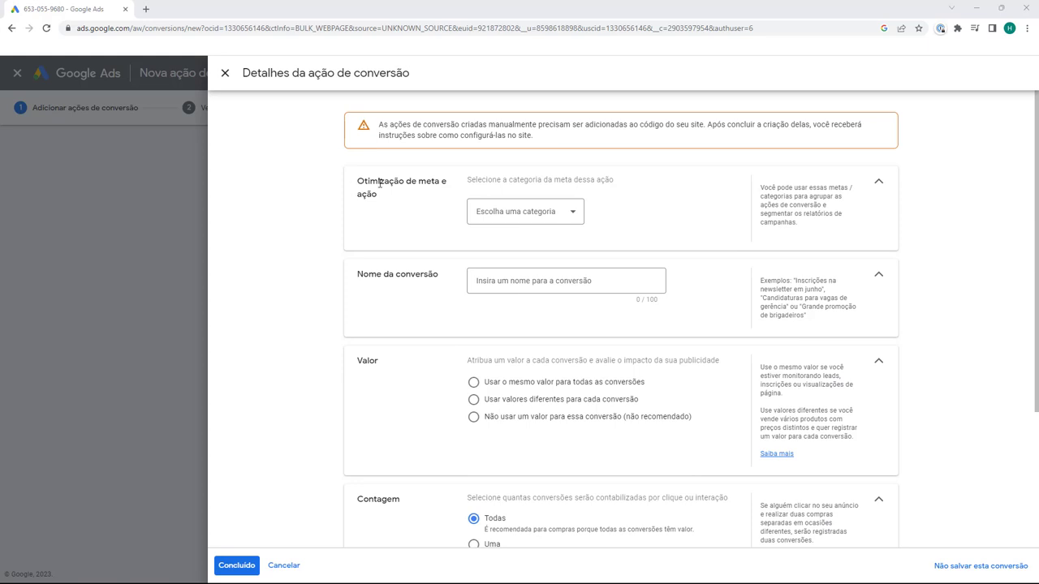
pyautogui.click(517, 214)
pyautogui.scroll(-2, 514, 276)
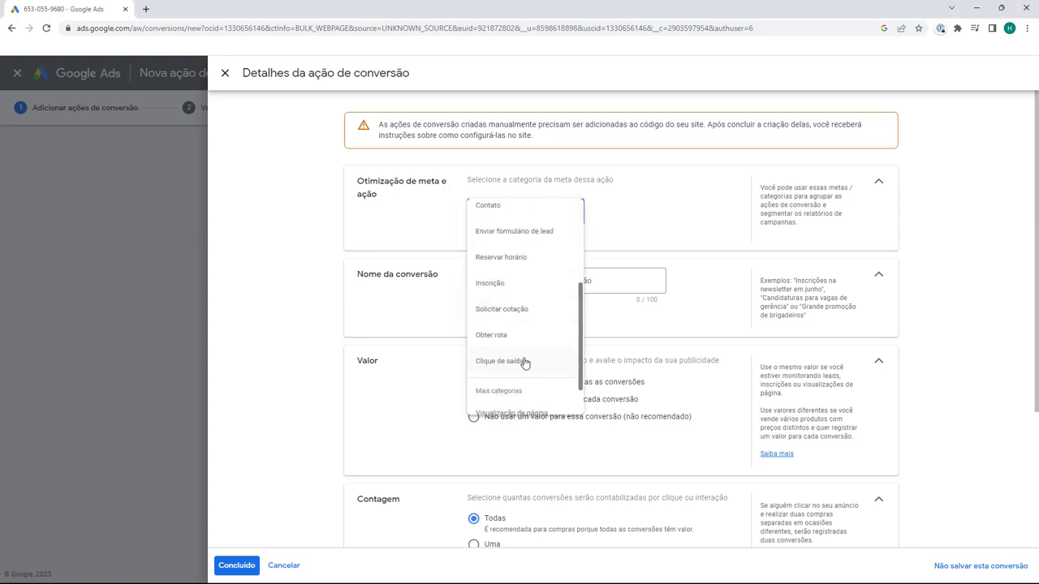
pyautogui.scroll(-1, 524, 391)
pyautogui.scroll(3, 526, 396)
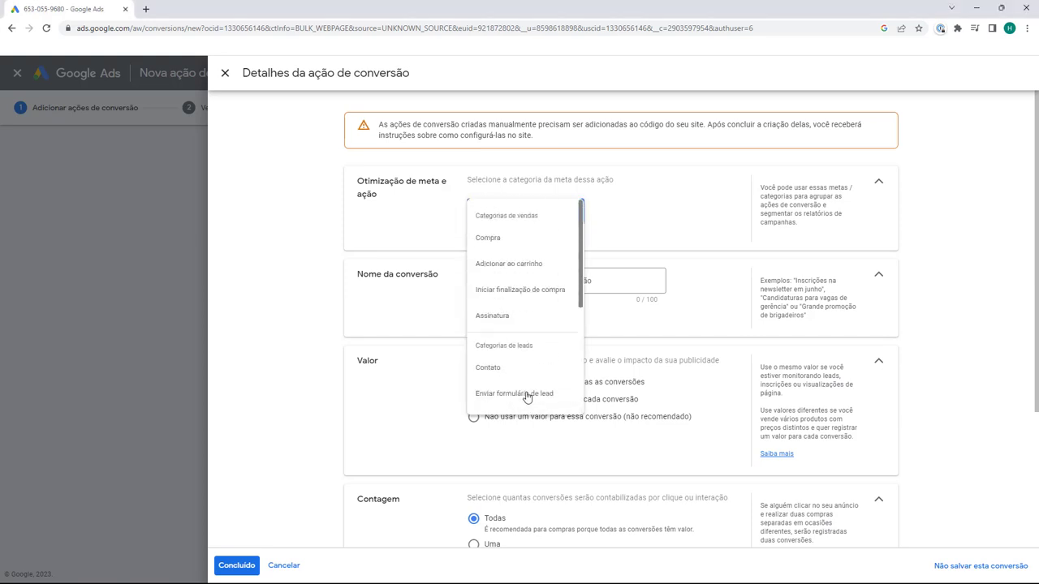
pyautogui.click(517, 243)
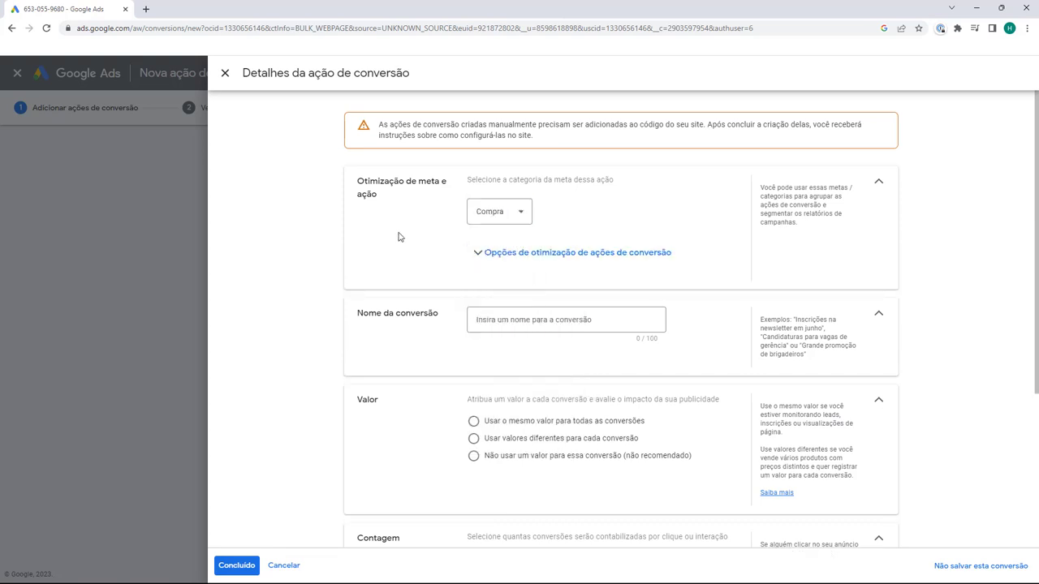
# Name the conversion "Conversão de finalização de compra".
pyautogui.moveTo(358, 315); pyautogui.dragTo(419, 327)
pyautogui.click(411, 336)
pyautogui.click(504, 329)
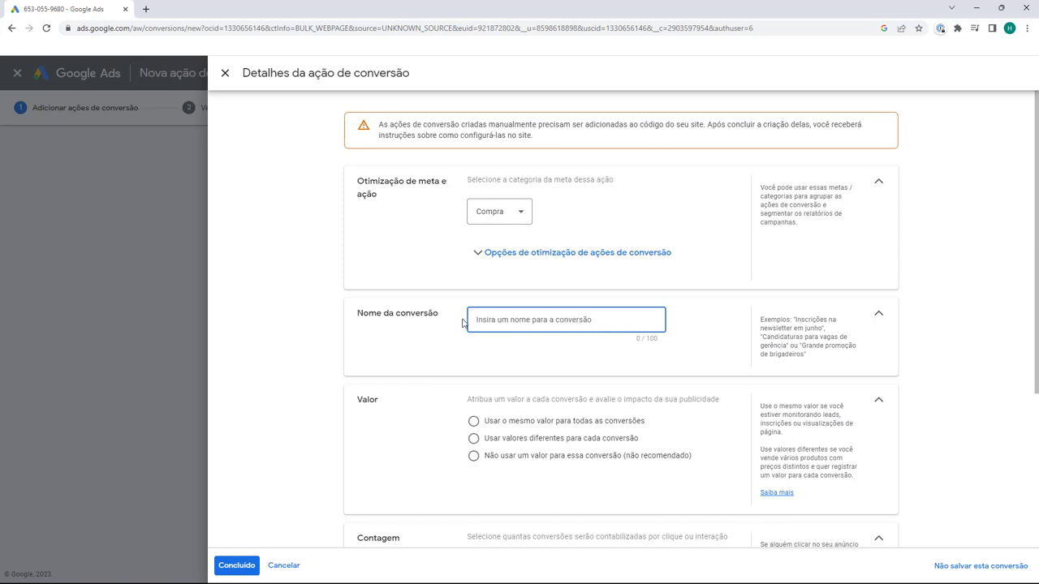
pyautogui.write('Conversão de finalização de compra')
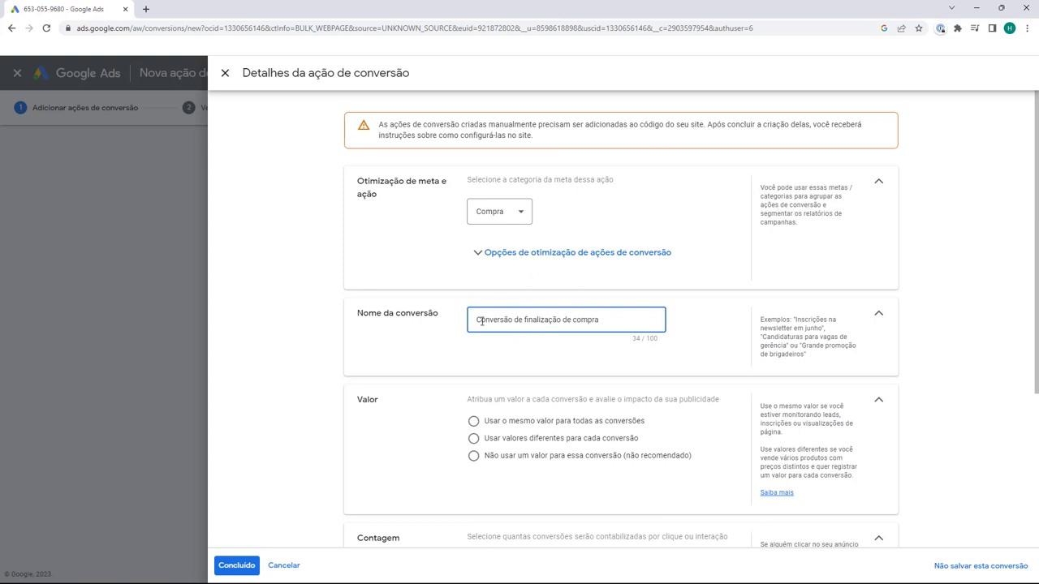
# Set the conversion to use different values for each conversion, with a default value of 1 Brazilian real.
pyautogui.scroll(-2, 464, 325)
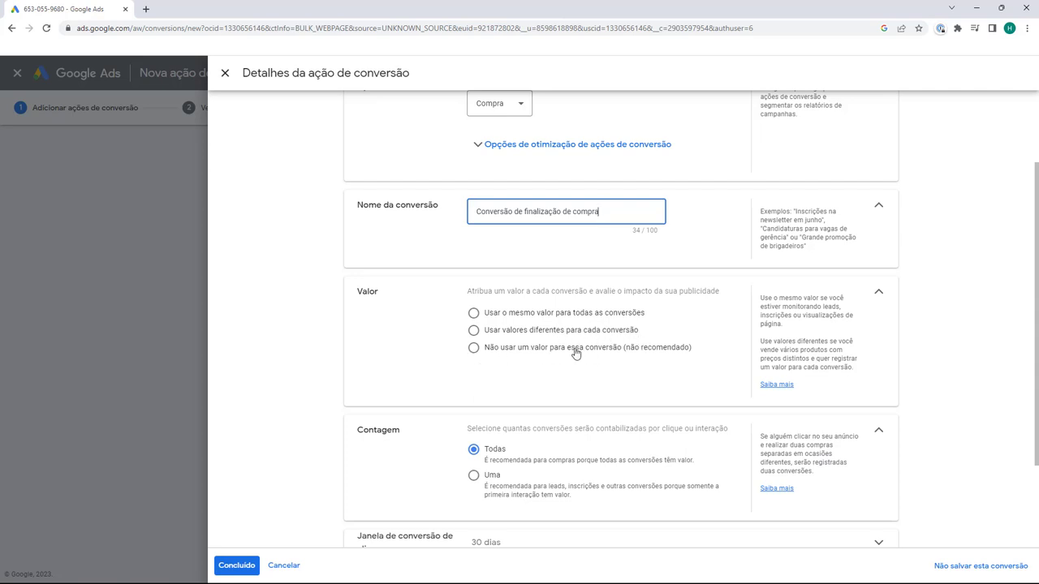
pyautogui.click(474, 331)
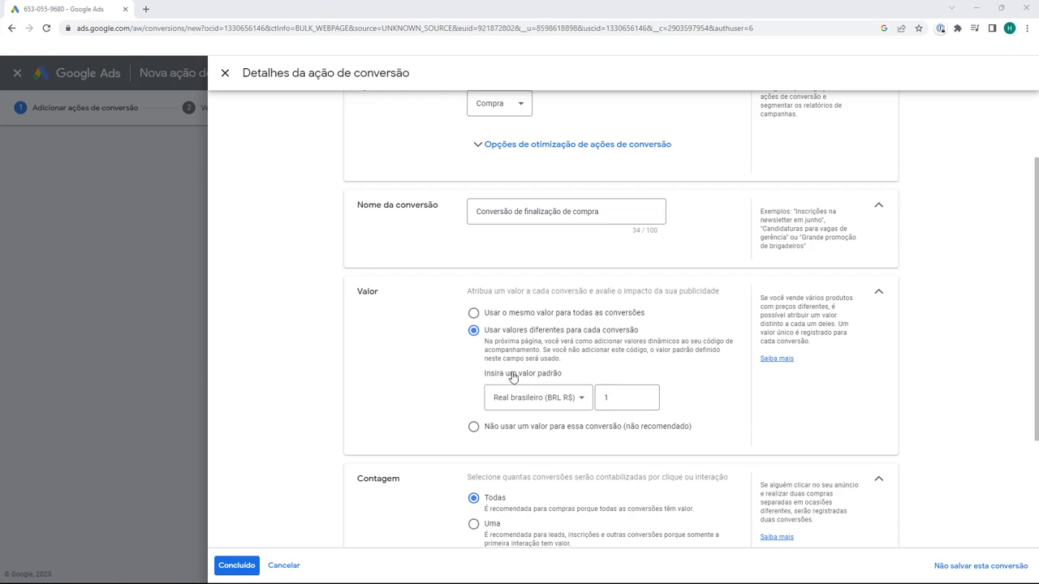
pyautogui.click(612, 397)
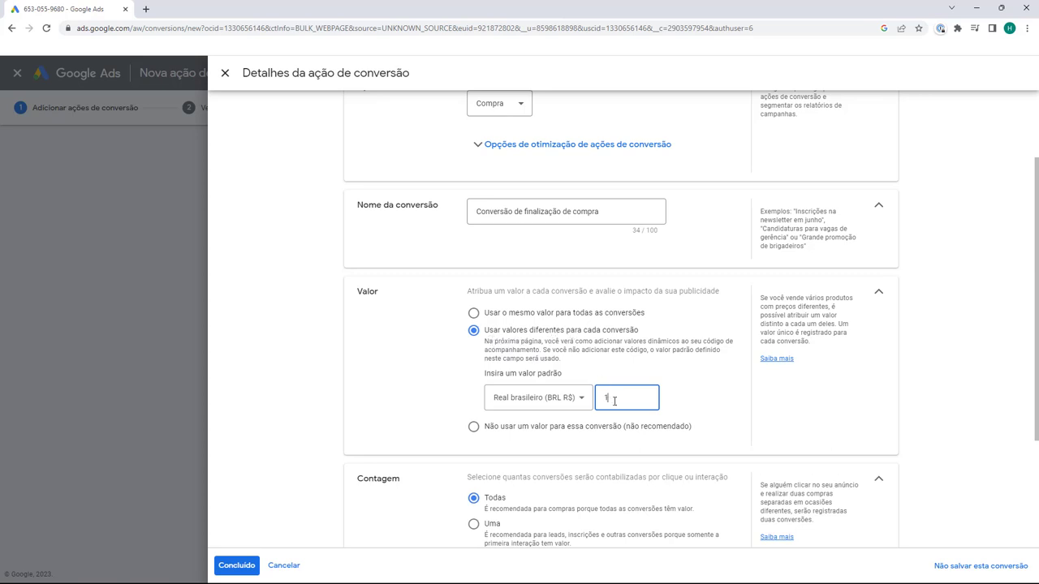
pyautogui.click(405, 344)
pyautogui.scroll(-1, 375, 339)
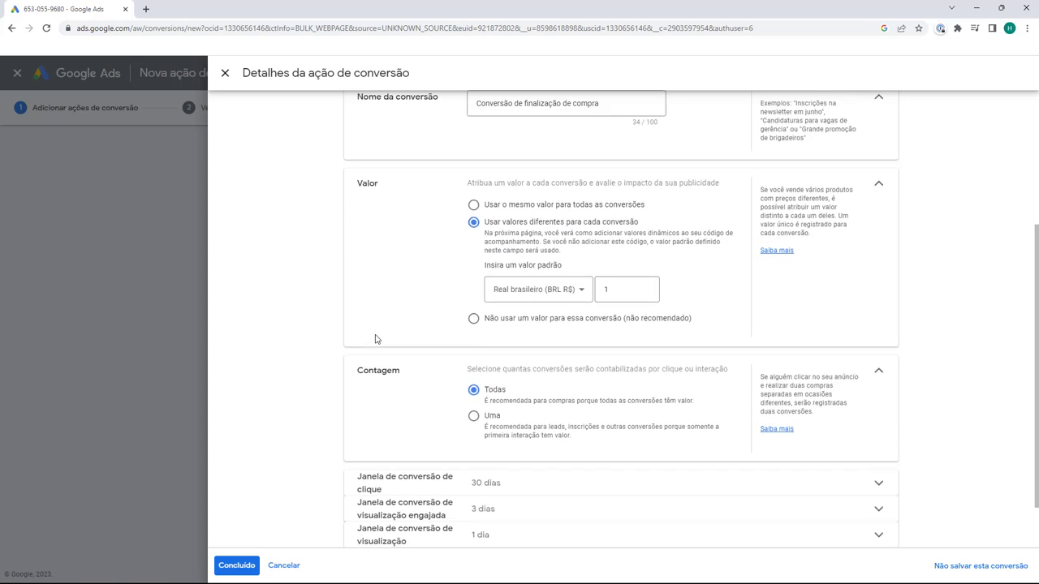
# Review the counting and conversion window settings, complete the conversion details, and save the action to continue to the instructions.
pyautogui.scroll(-1, 376, 339)
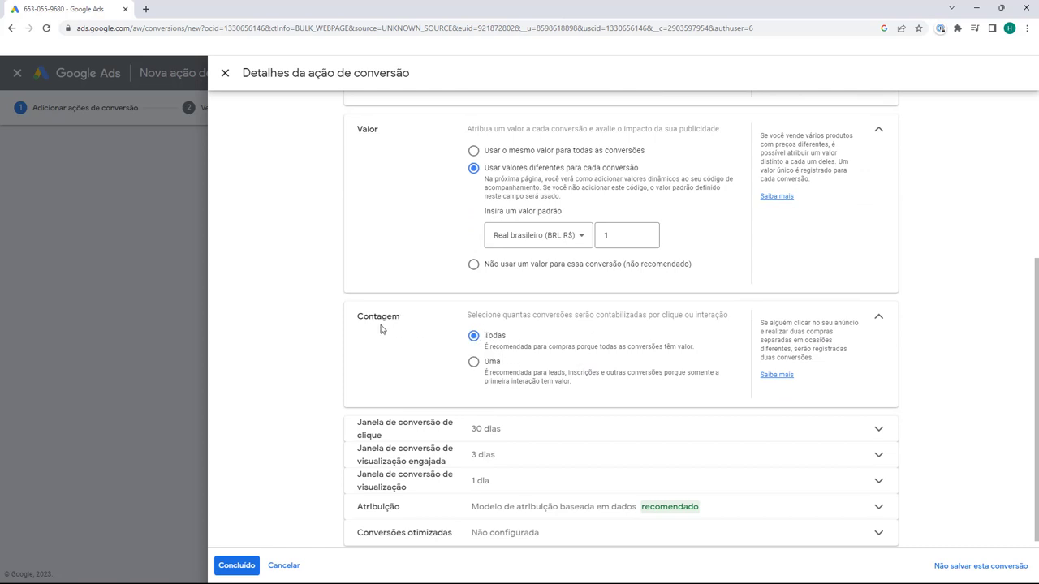
pyautogui.scroll(-1, 382, 328)
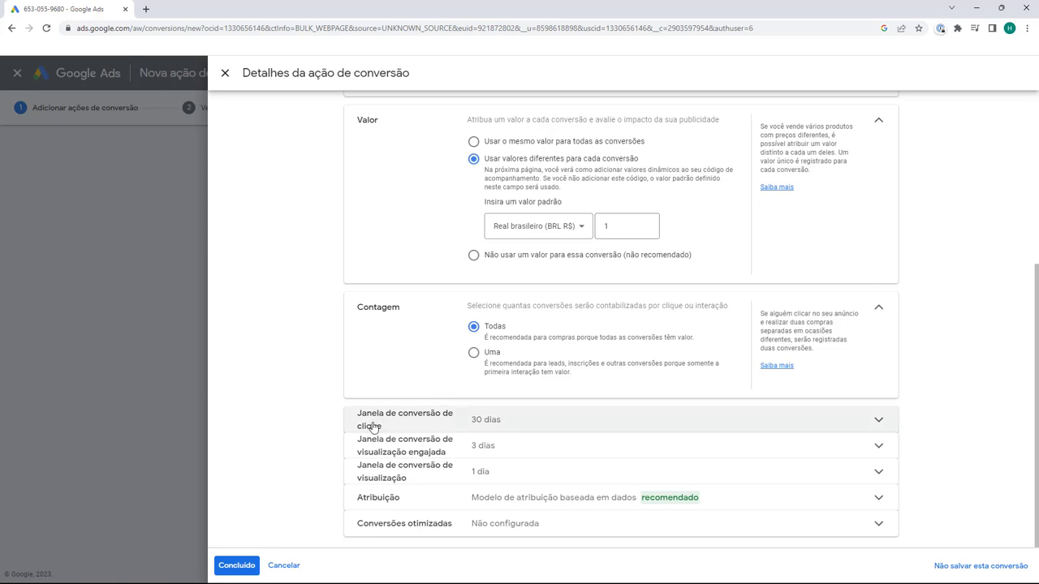
pyautogui.click(235, 568)
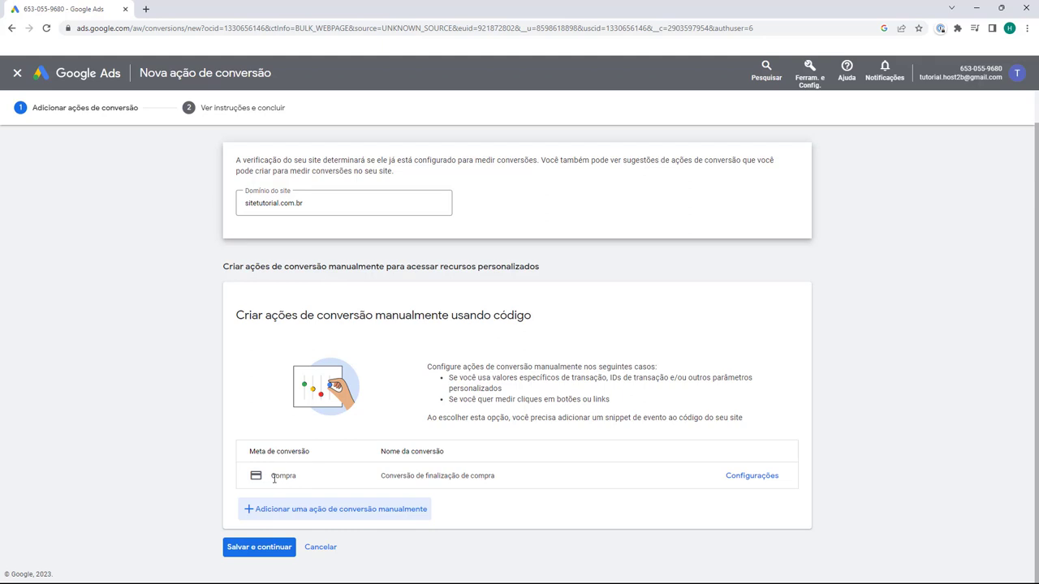
pyautogui.moveTo(286, 479); pyautogui.dragTo(373, 467)
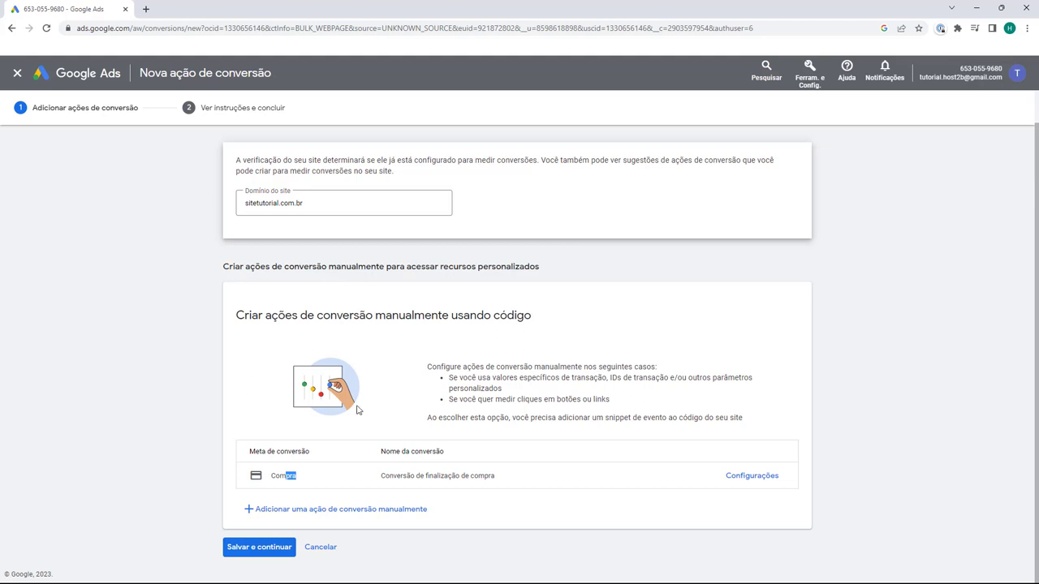
pyautogui.click(261, 548)
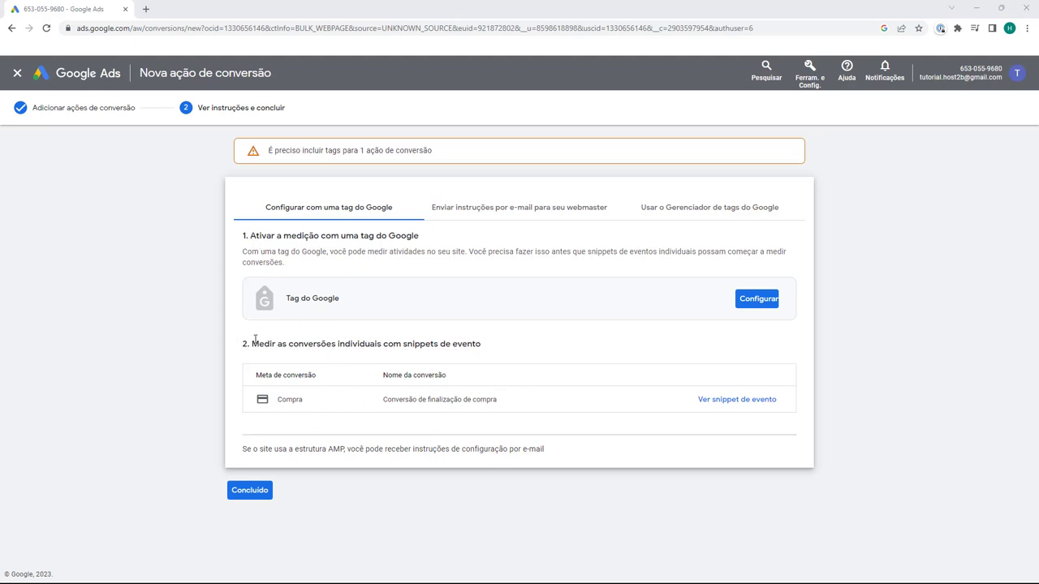
# Review the webmaster e-mail, Google Tag Manager and Google tag setup options, and finish creating the conversion action.
pyautogui.click(476, 212)
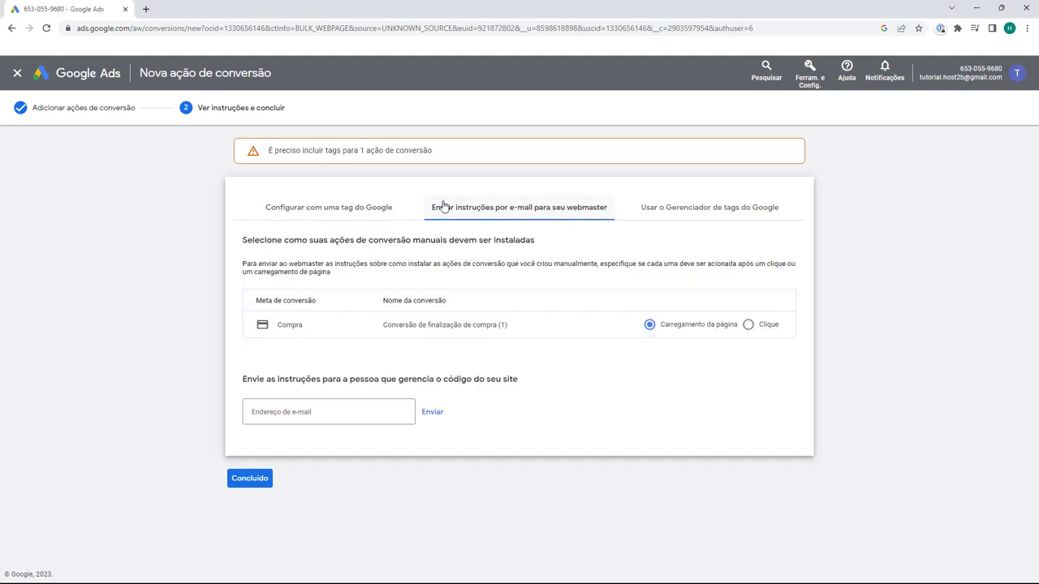
pyautogui.click(619, 217)
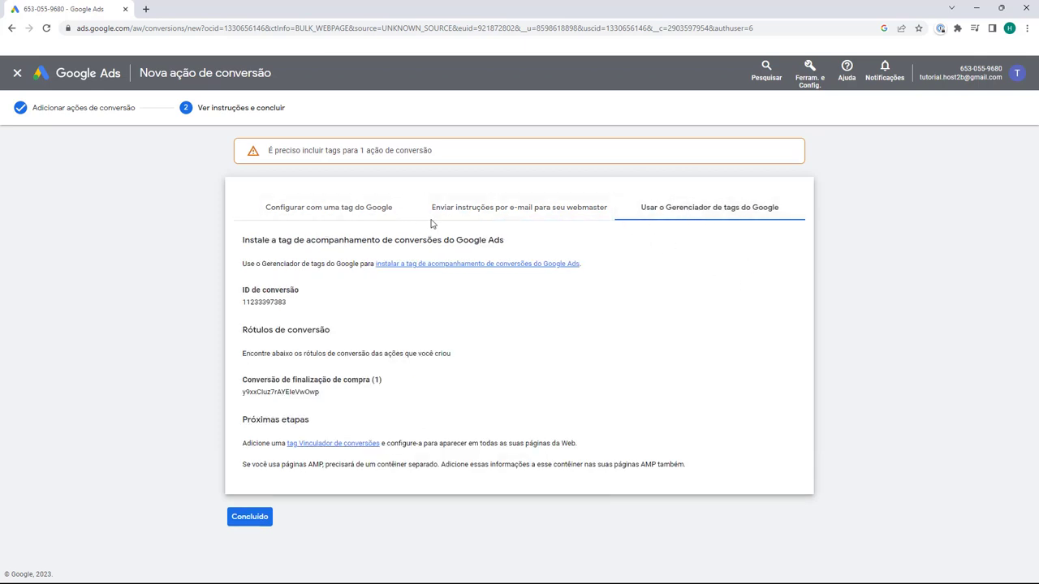
pyautogui.click(377, 213)
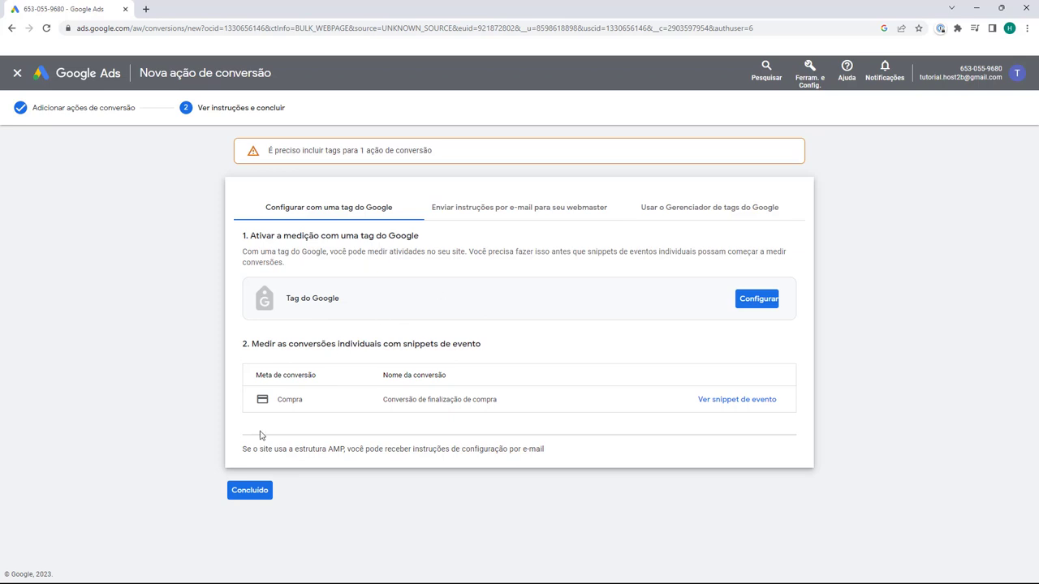
pyautogui.click(251, 490)
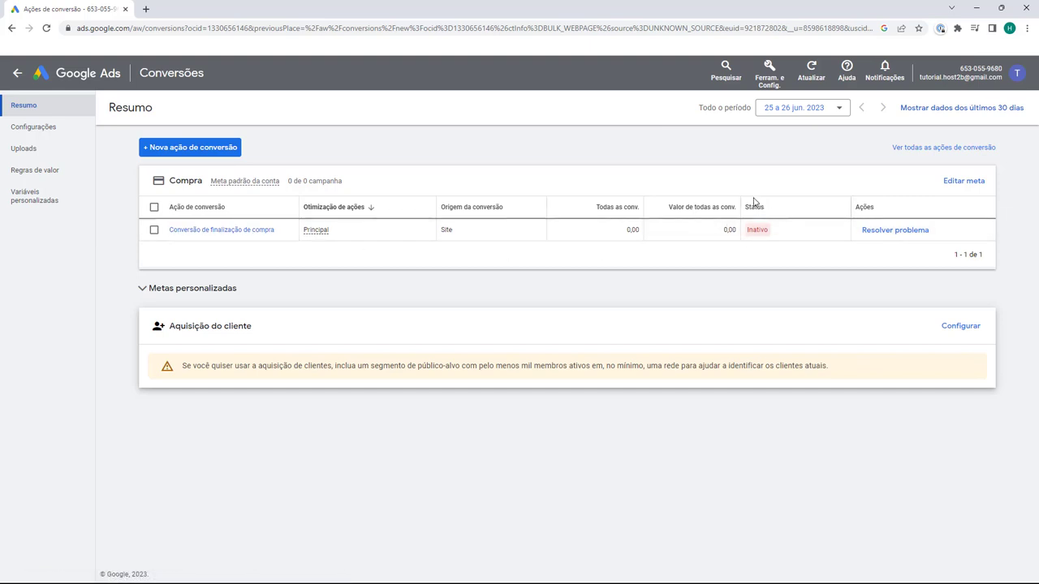
# Open the details of the Conversão de finalização de compra action and choose to install its tag yourself.
pyautogui.moveTo(755, 234)
pyautogui.moveTo(189, 210)
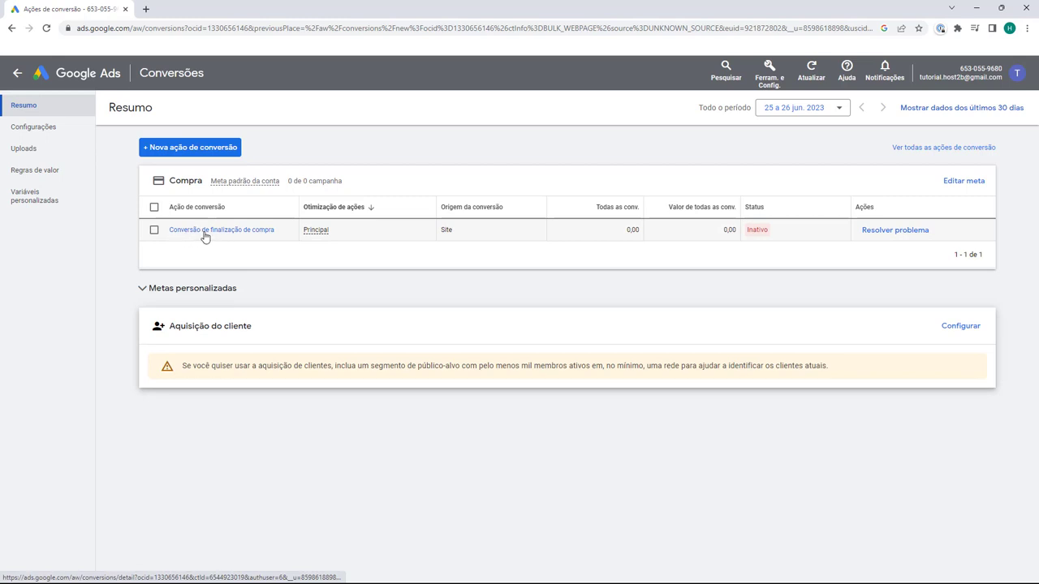
pyautogui.click(203, 234)
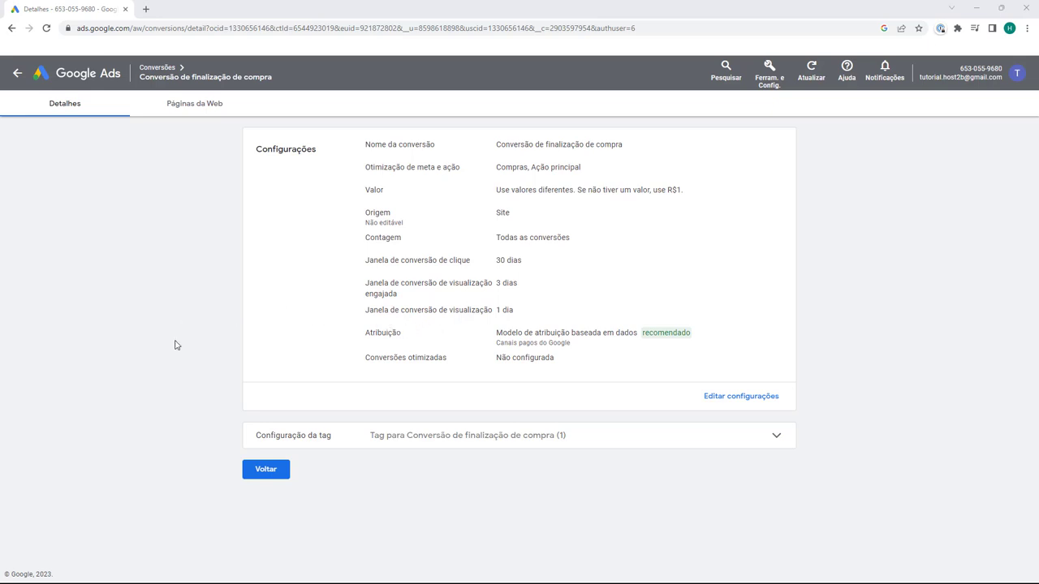
pyautogui.click(303, 438)
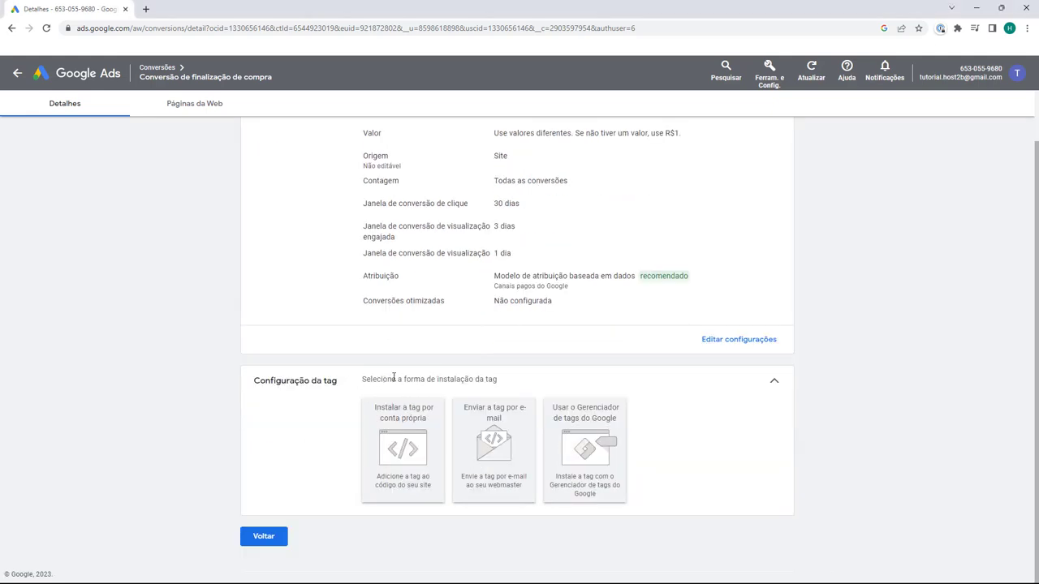
pyautogui.click(393, 444)
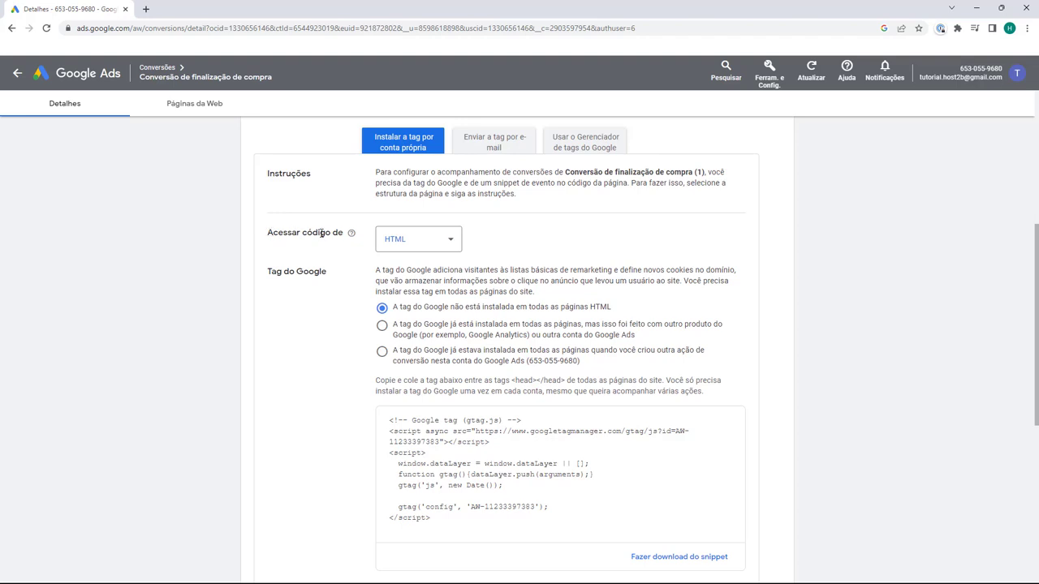
# Select HTML as the page code format and examine the Google tag and event snippet code.
pyautogui.click(395, 242)
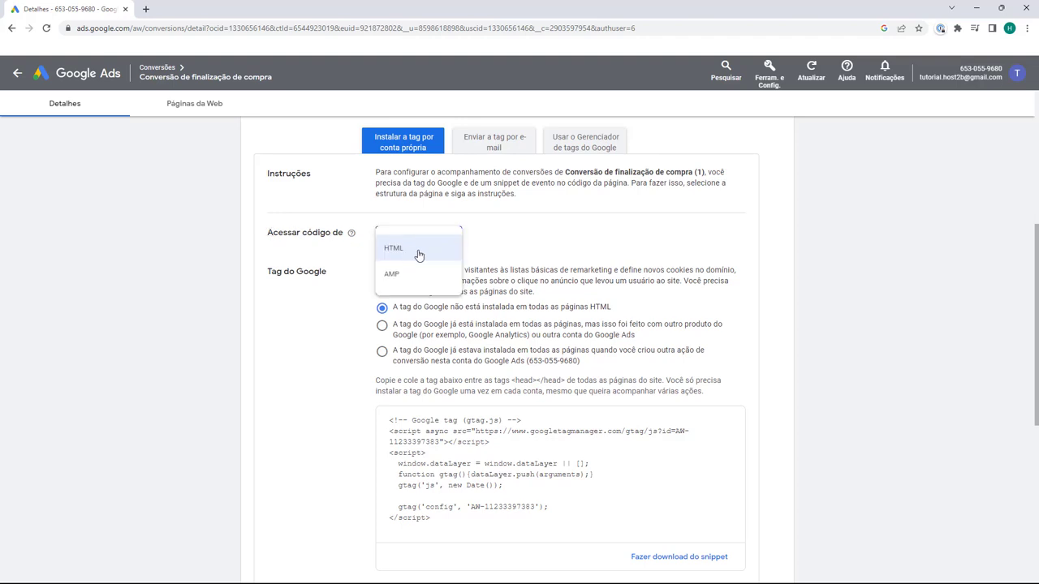
pyautogui.click(393, 248)
pyautogui.scroll(-1, 310, 238)
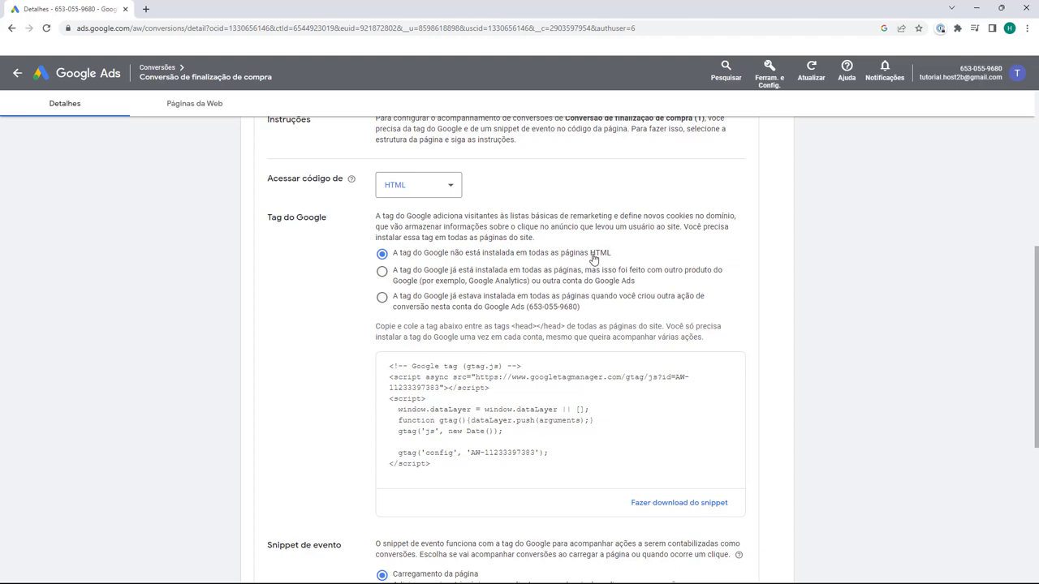
pyautogui.scroll(-1, 345, 267)
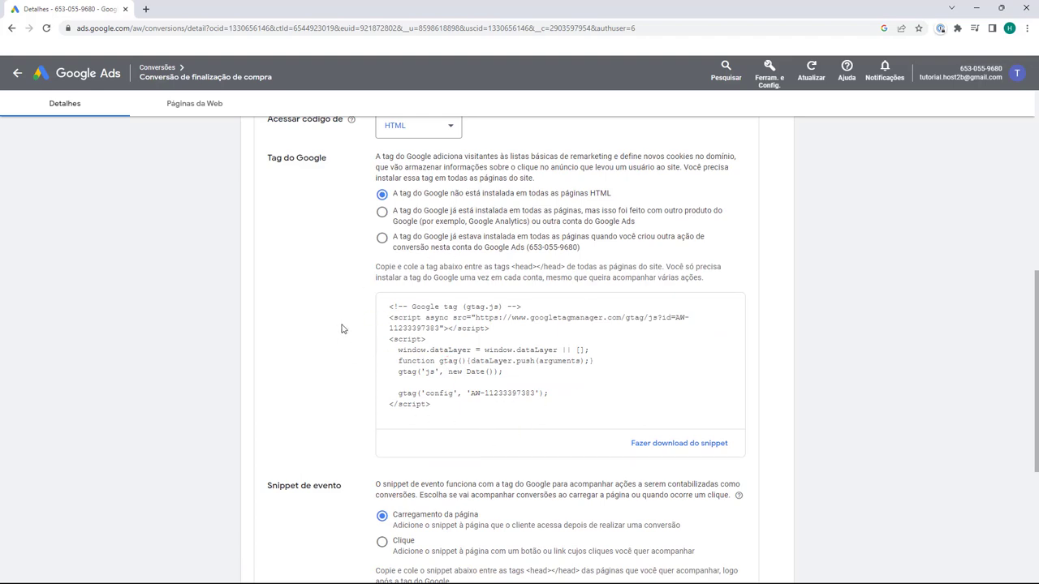
pyautogui.scroll(-5, 342, 329)
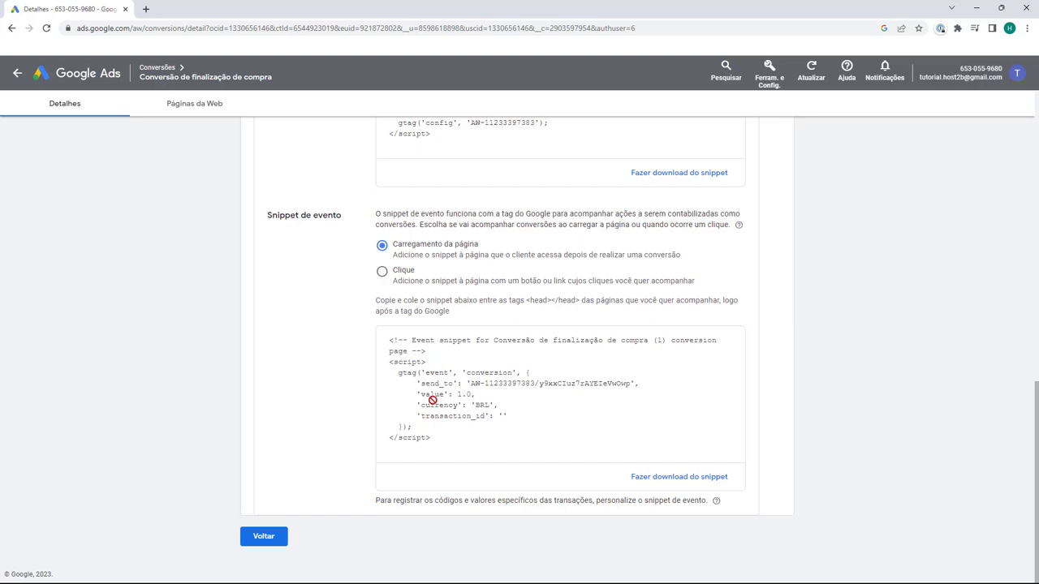
# Review the Google tag installation options and the instructions for placing its code on every page.
pyautogui.scroll(3, 429, 410)
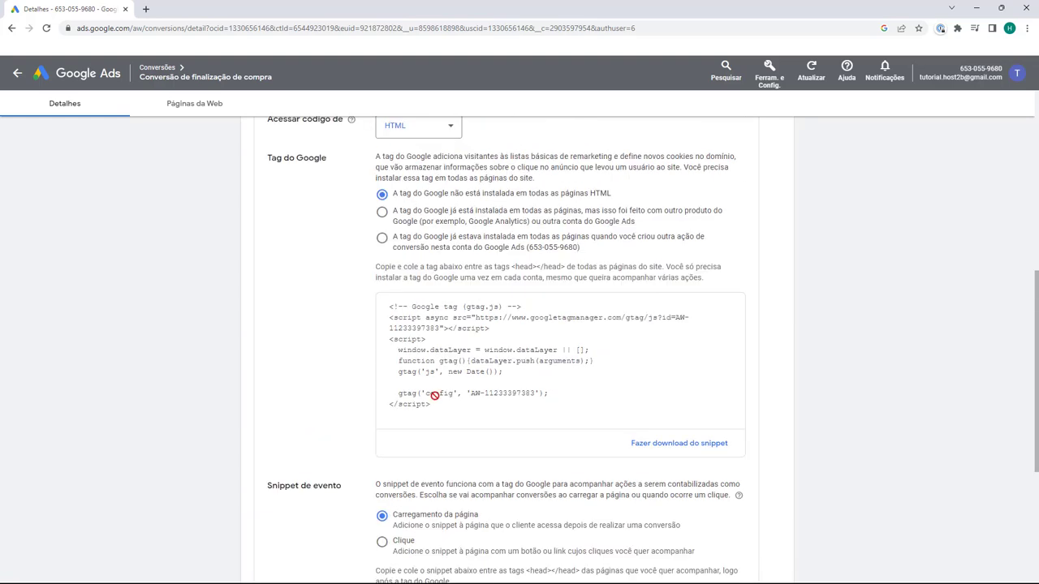
pyautogui.scroll(-1, 409, 417)
pyautogui.scroll(3, 354, 419)
pyautogui.scroll(-1, 888, 381)
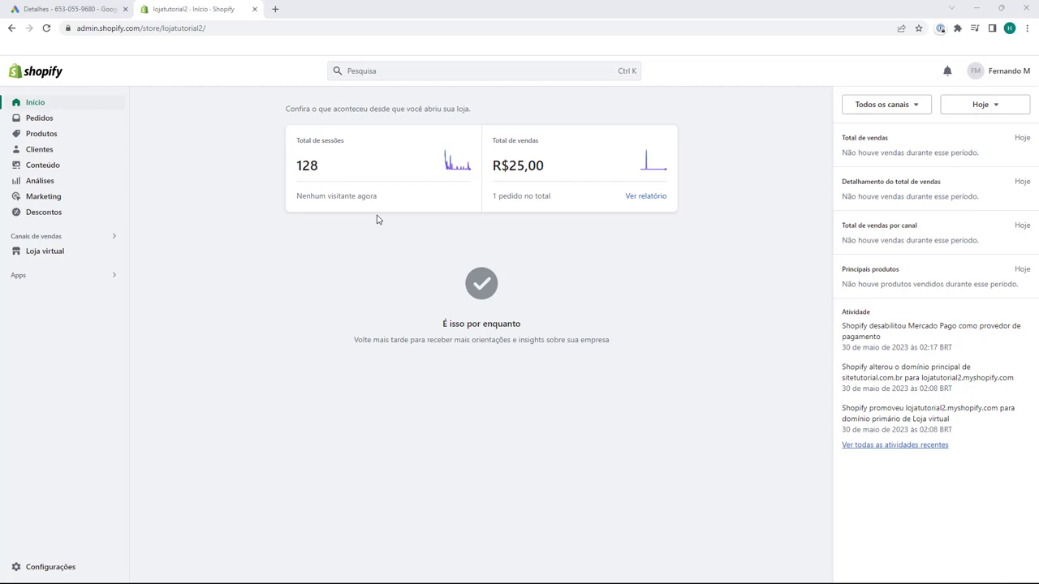
pyautogui.hotkey('ctrl', 'shift', 'Tab')
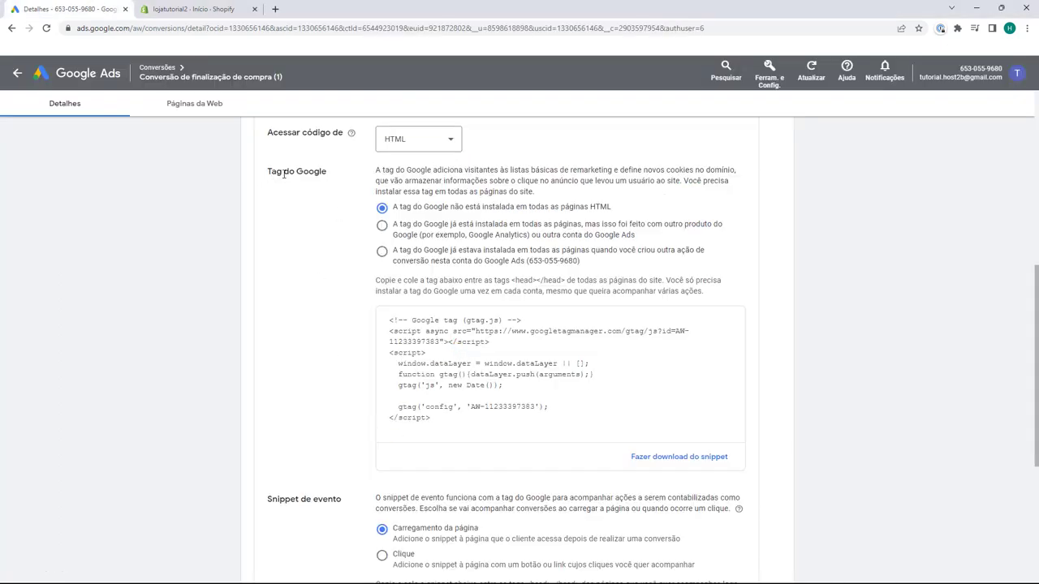
# Switch to the Shopify admin and open the code editor for the online store's current Dawn theme.
pyautogui.click(202, 9)
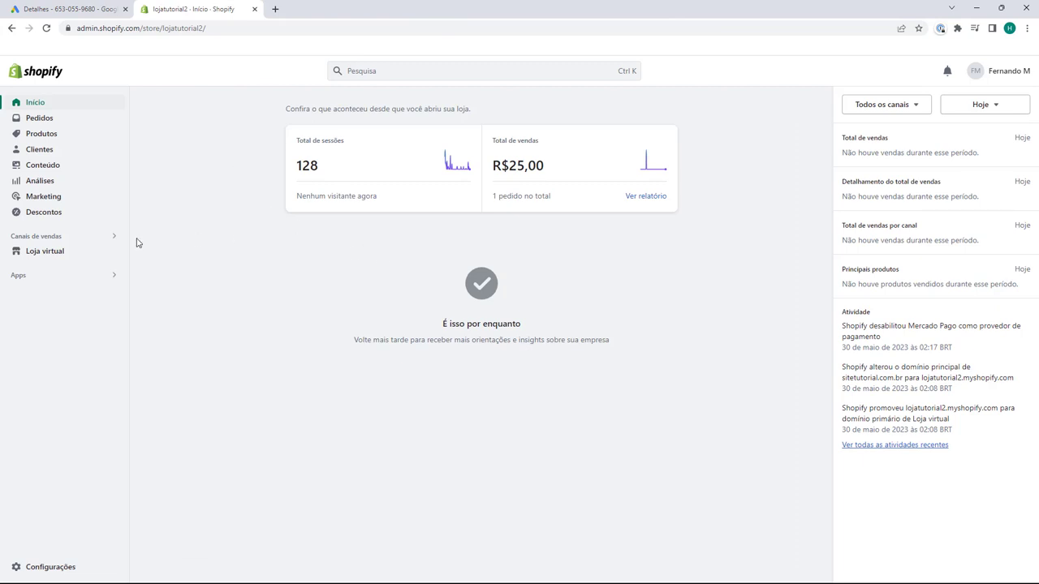
pyautogui.click(38, 256)
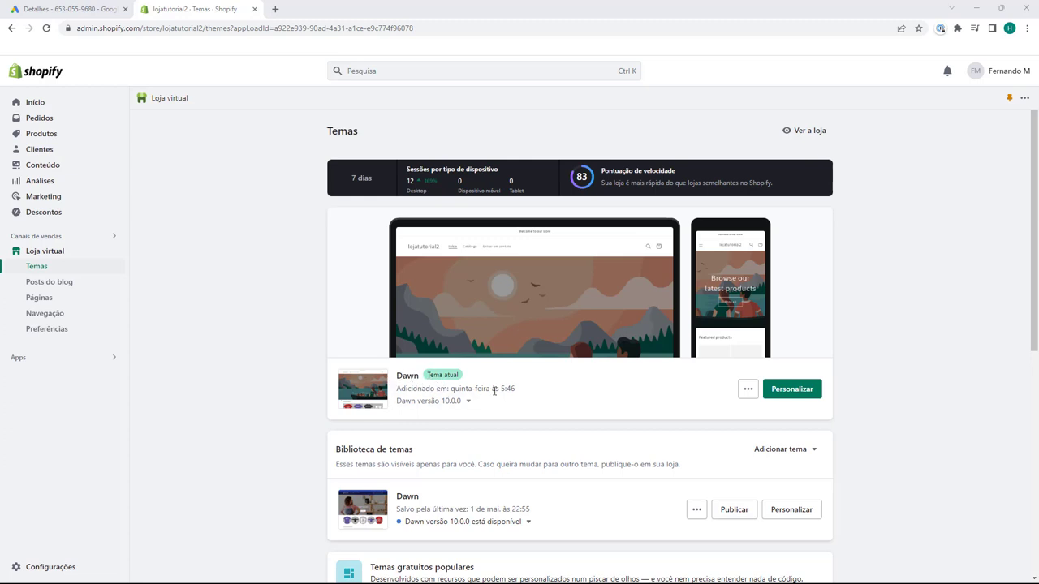
pyautogui.click(746, 392)
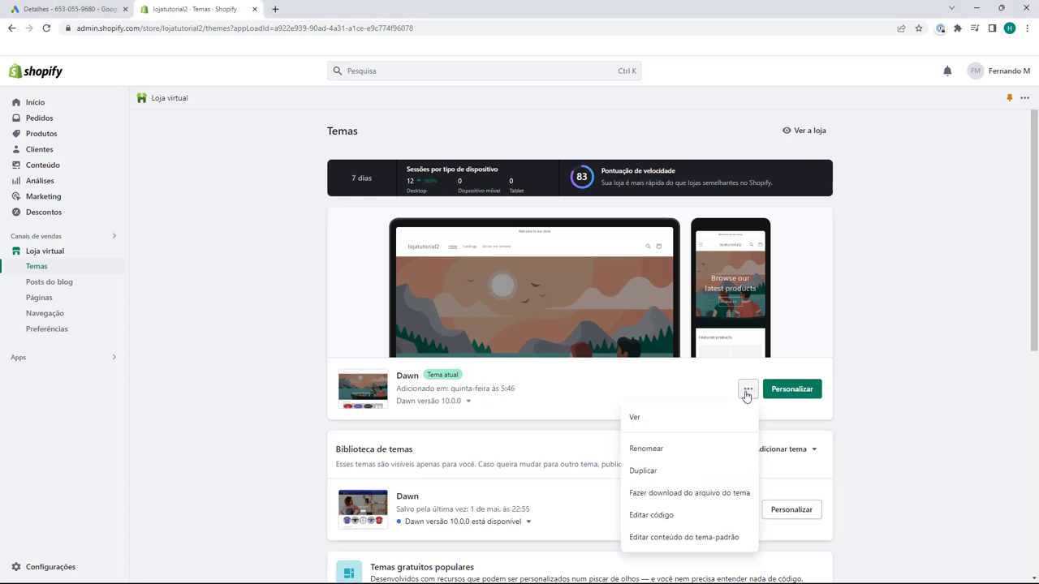
pyautogui.click(659, 522)
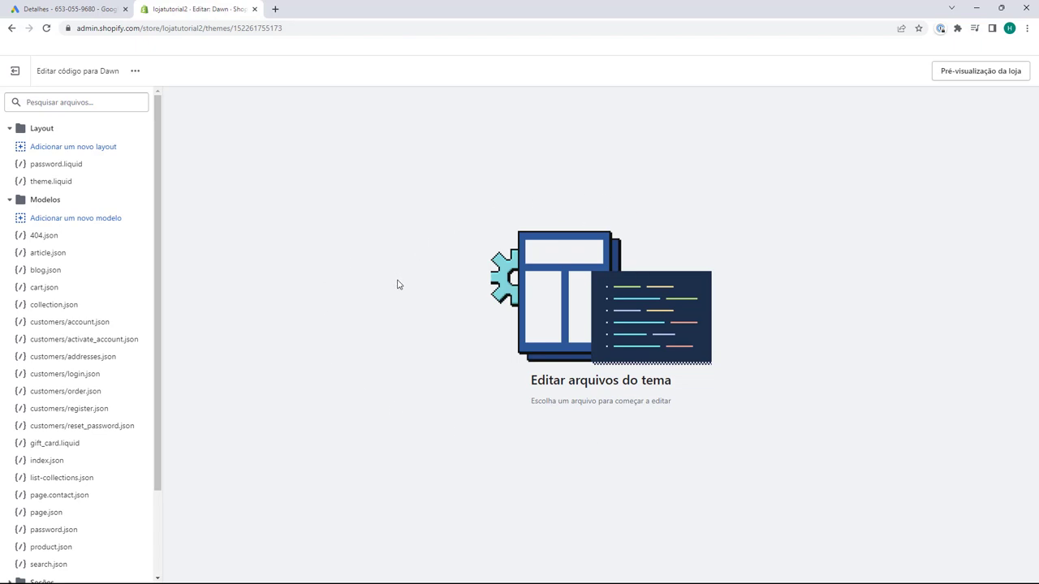
# Search the theme files for "theme" and open the theme.liquid layout file.
pyautogui.click(33, 108)
pyautogui.write('theme')
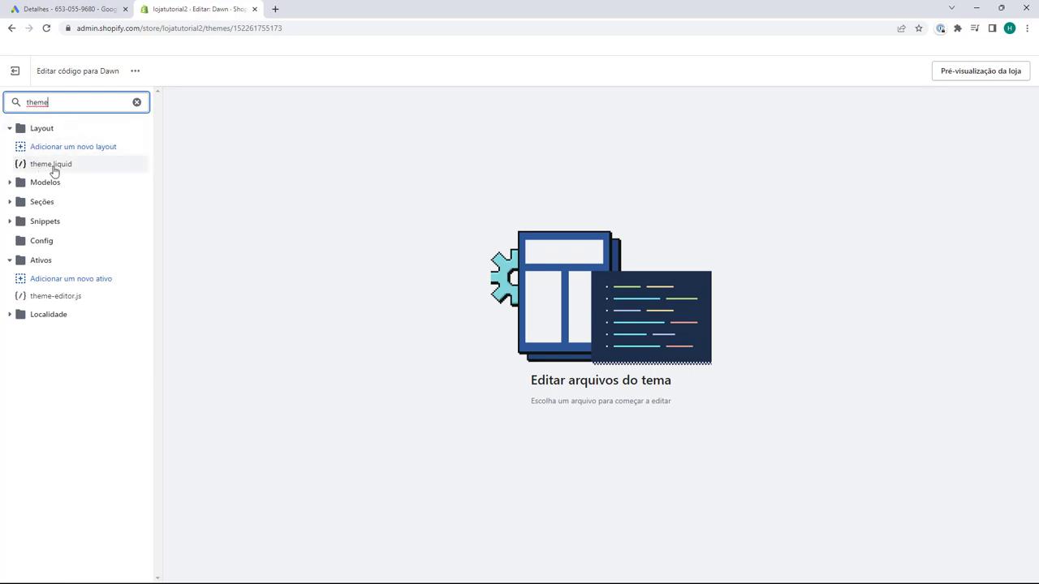
pyautogui.click(54, 164)
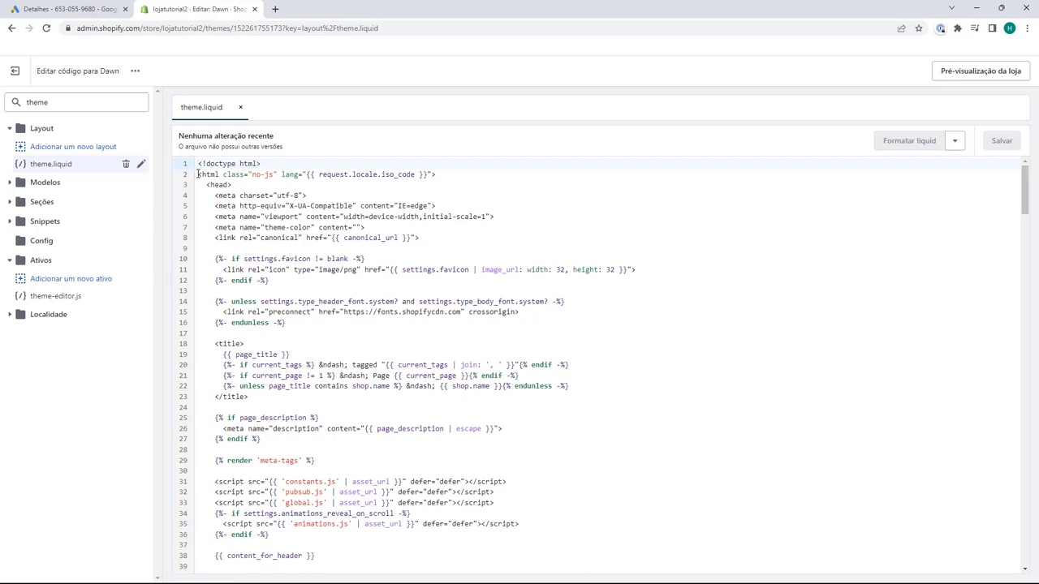
# Insert an empty line directly after the opening <head> tag in theme.liquid.
pyautogui.click(196, 185)
pyautogui.click(226, 189)
pyautogui.press('Return')
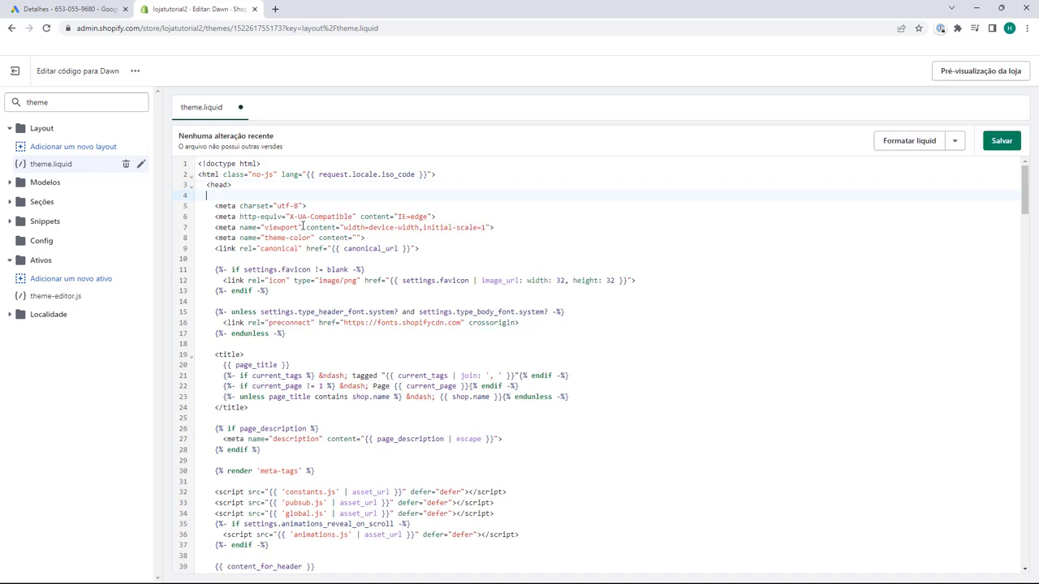
pyautogui.click(214, 196)
# Copy the Google tag code from Google Ads, paste it below <head> in Shopify's theme.liquid, save, and return to the store home page.
pyautogui.click(91, 16)
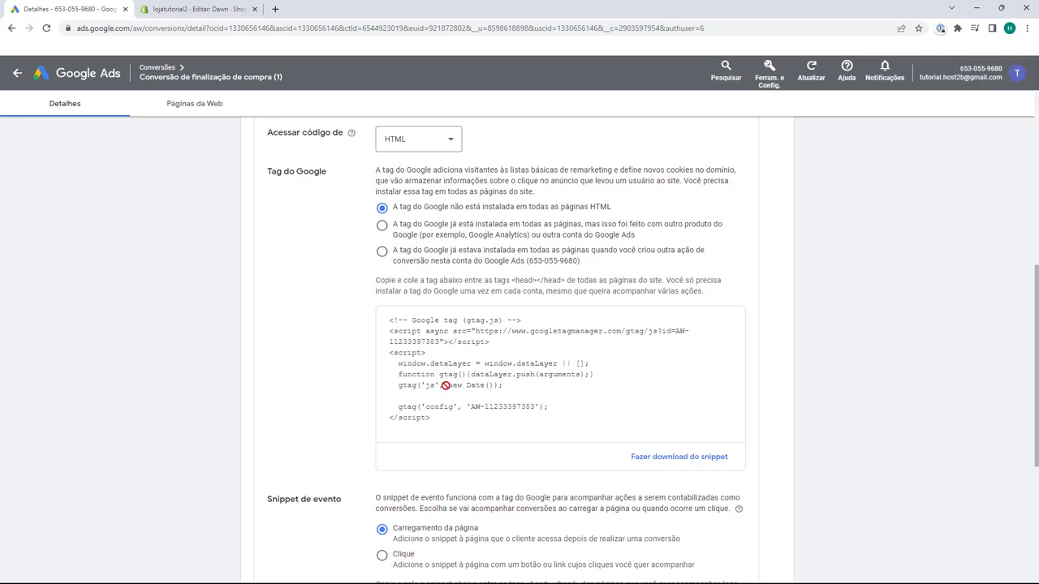
pyautogui.click(446, 385)
pyautogui.hotkey('ctrl', 'c')
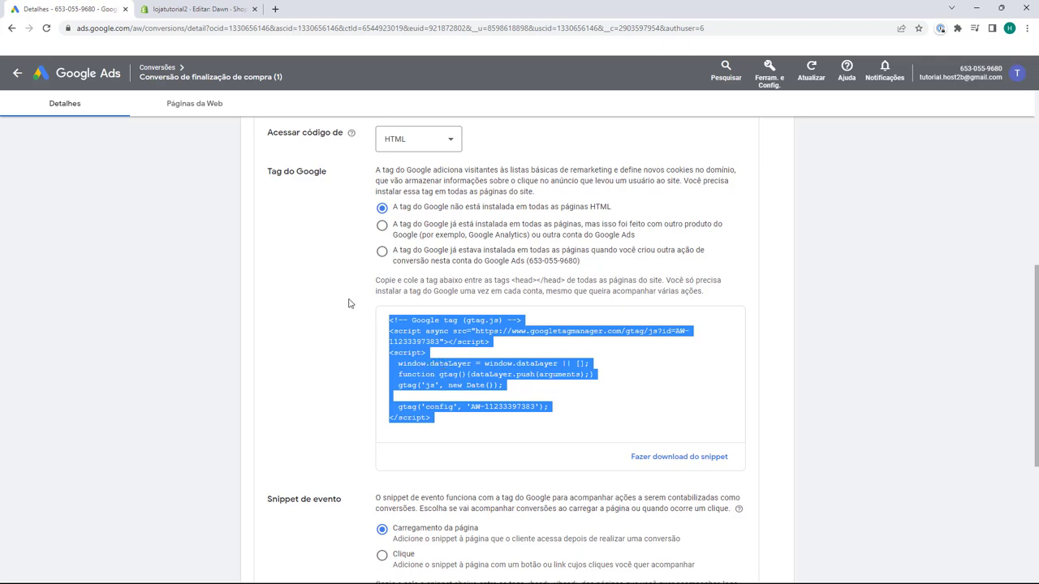
pyautogui.click(211, 11)
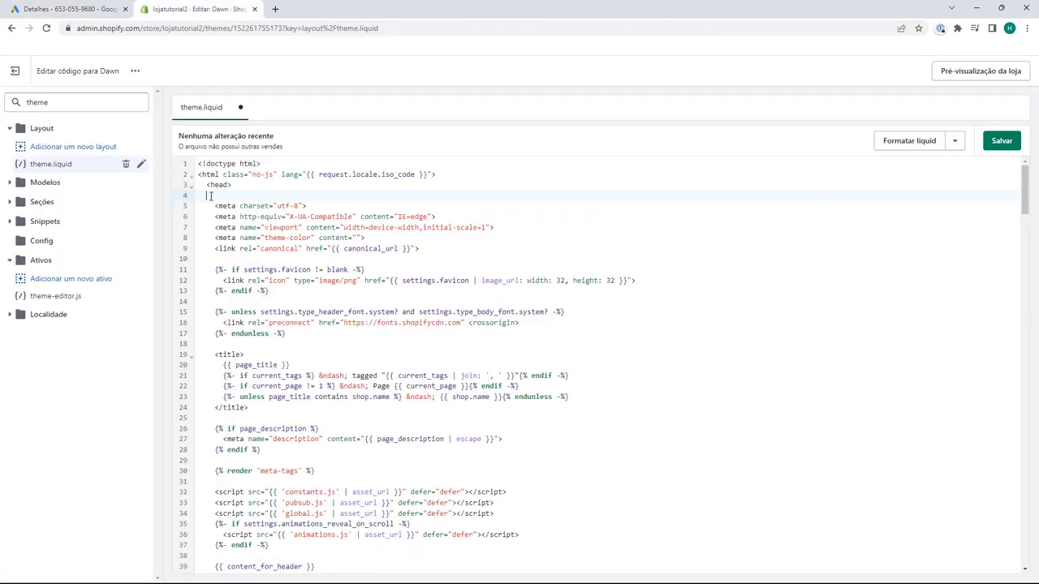
pyautogui.hotkey('ctrl', 'v')
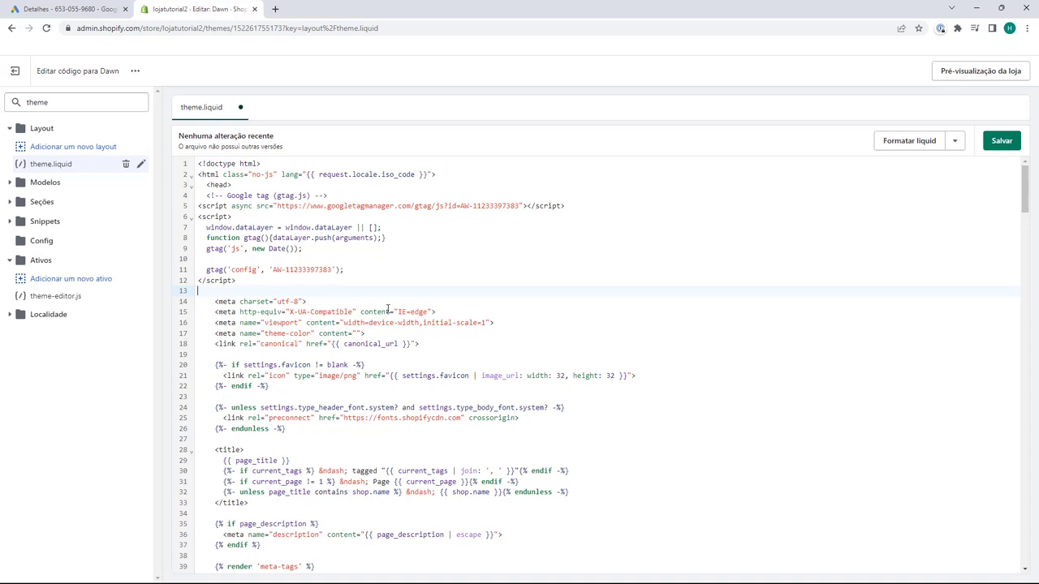
pyautogui.click(1001, 142)
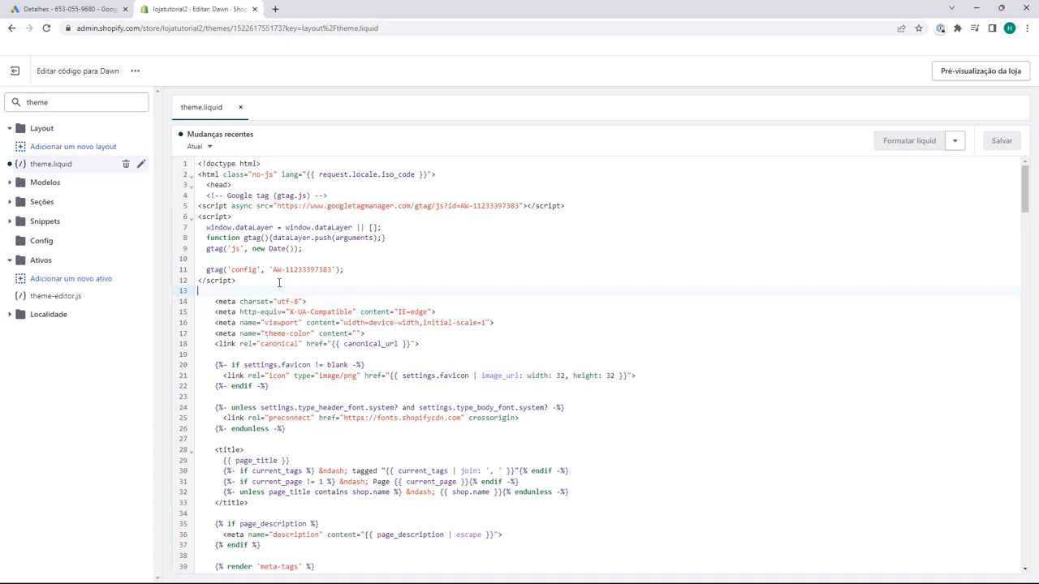
pyautogui.click(17, 76)
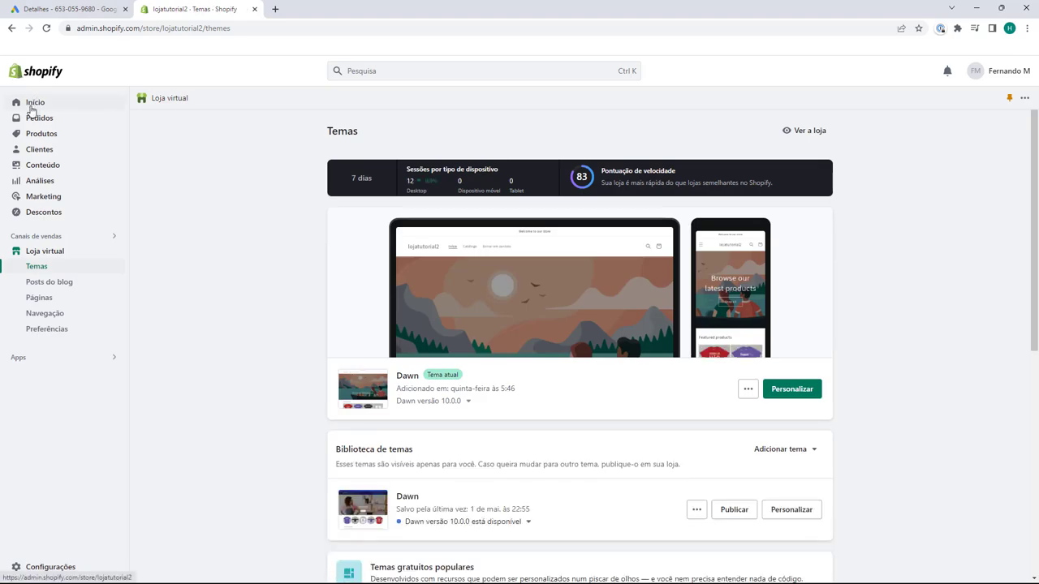
pyautogui.click(32, 106)
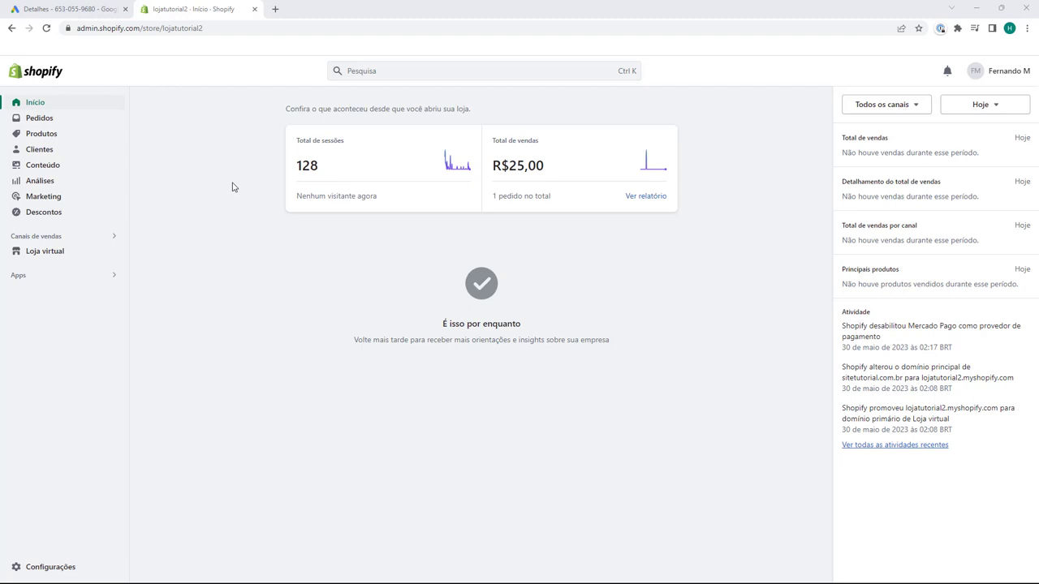
# Switch to Google Ads, display the Google Tag Manager setup instructions, and examine the conversion ID and conversion label.
pyautogui.click(77, 11)
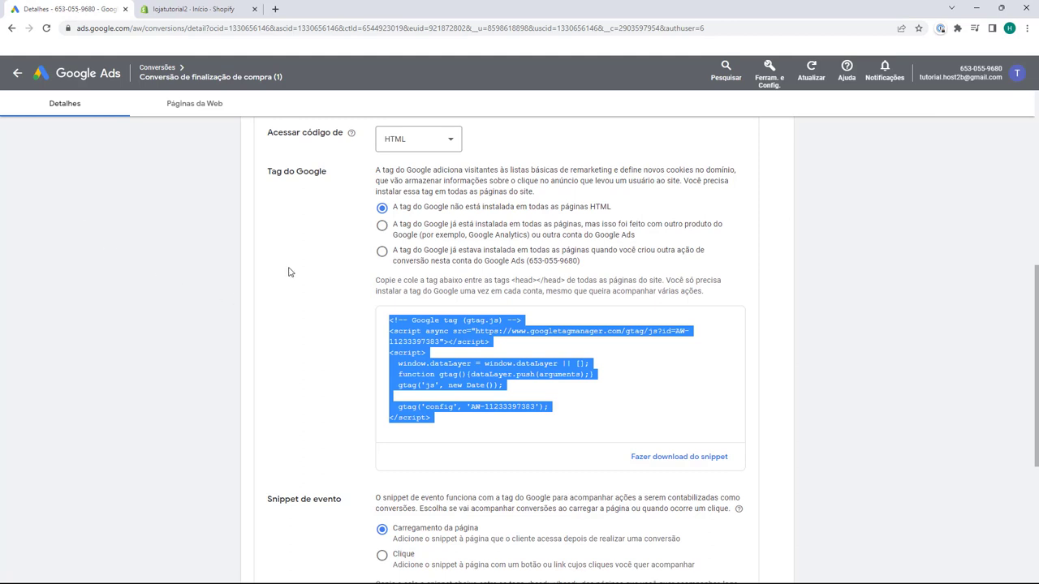
pyautogui.click(204, 244)
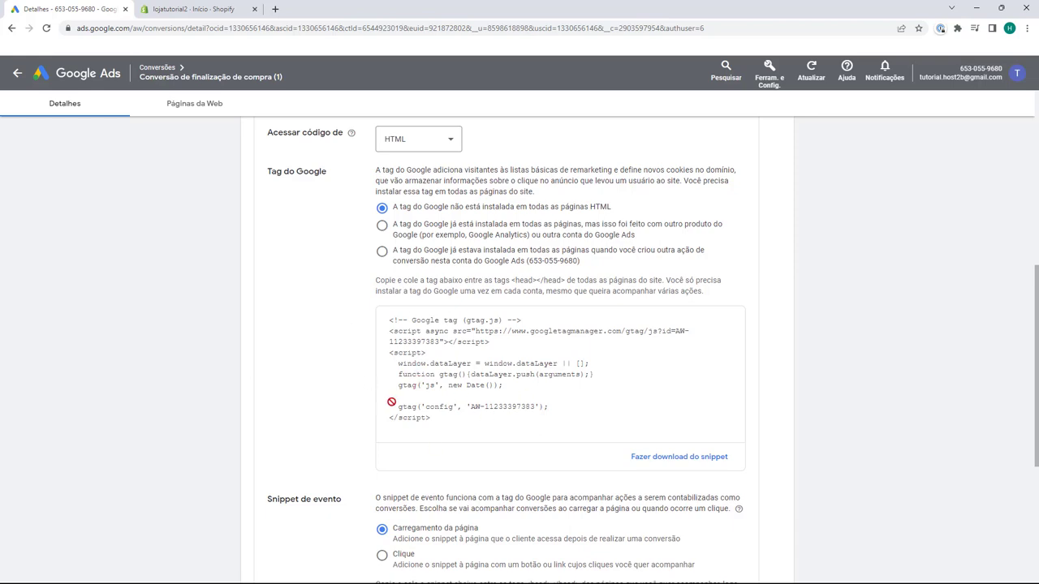
pyautogui.scroll(3, 445, 421)
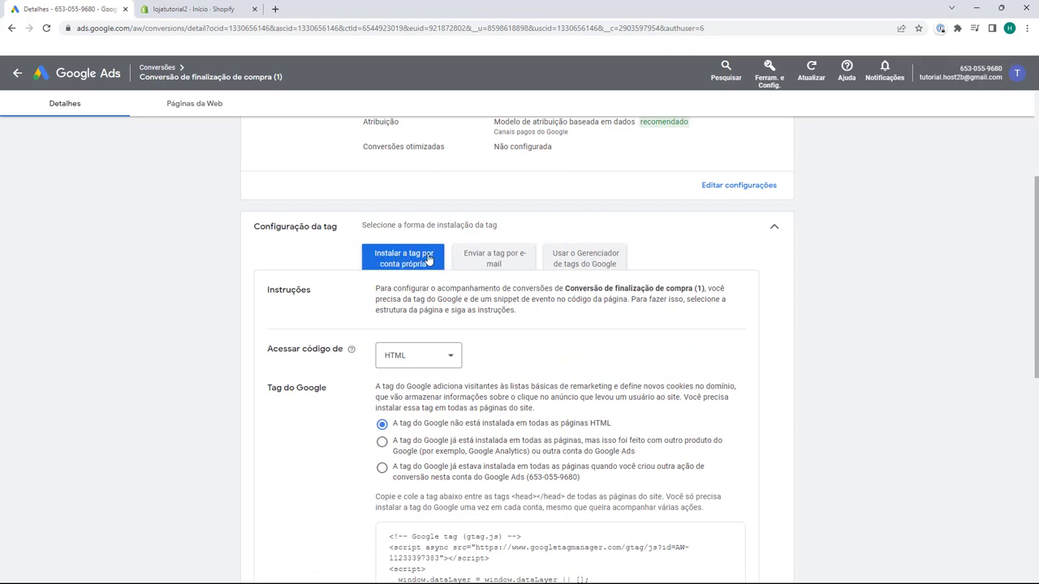
pyautogui.click(582, 268)
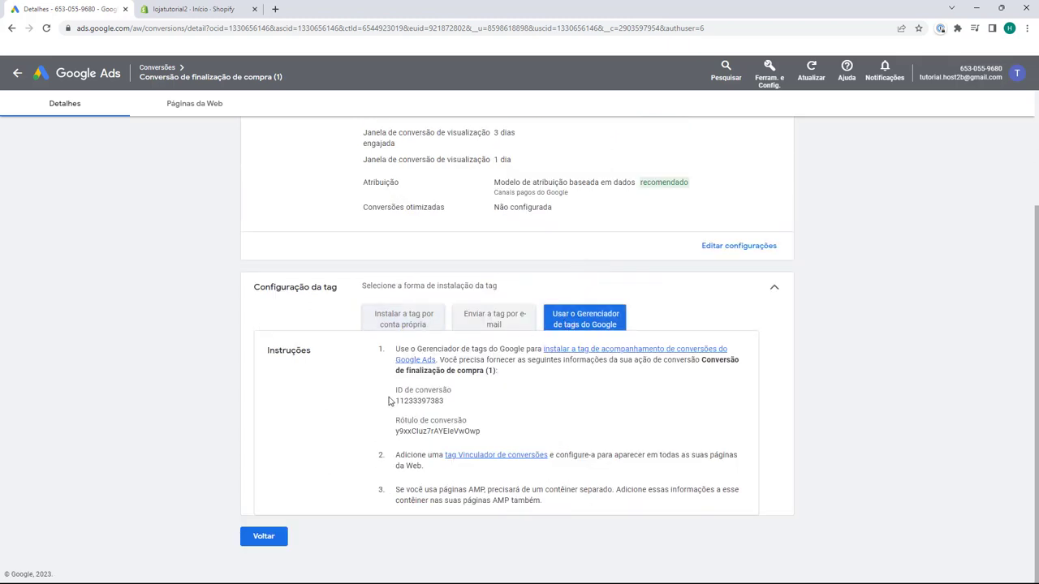
pyautogui.moveTo(395, 389); pyautogui.dragTo(450, 390)
pyautogui.click(393, 425)
pyautogui.moveTo(389, 425); pyautogui.dragTo(456, 422)
pyautogui.click(456, 422)
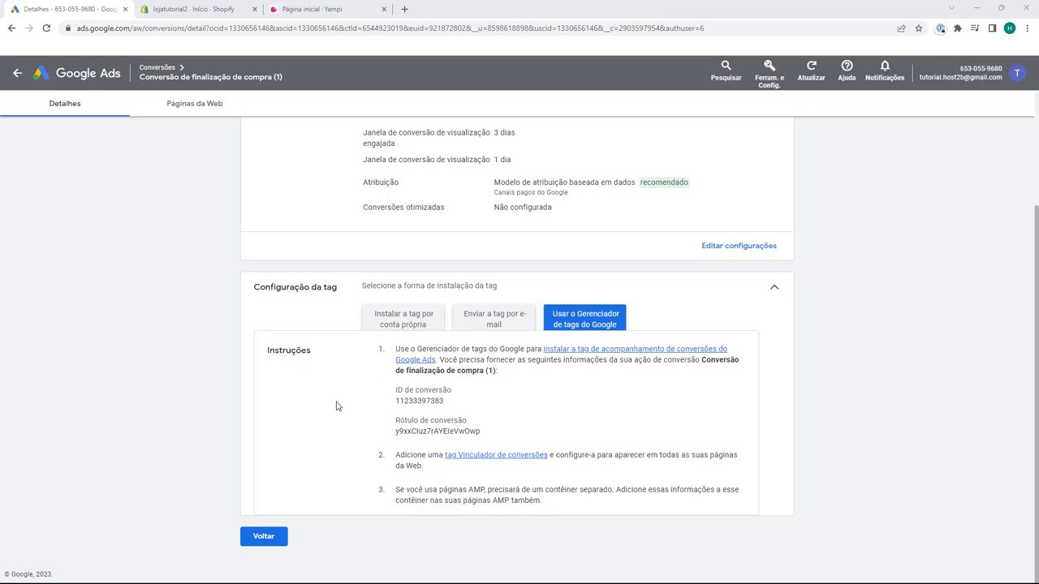
# Switch to Yampi and start creating a new pixel in the marketing section.
pyautogui.click(318, 14)
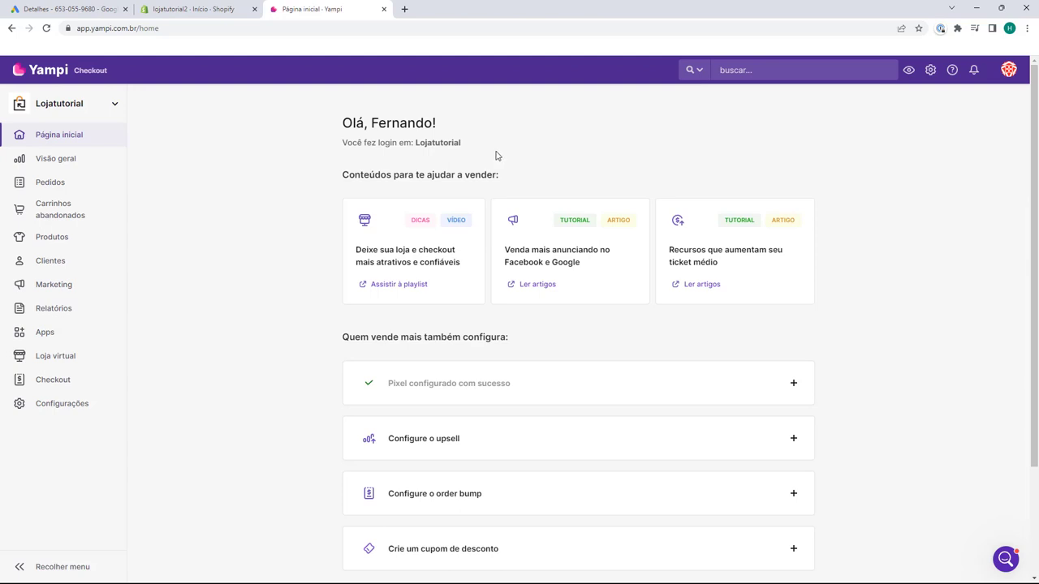
pyautogui.moveTo(58, 276)
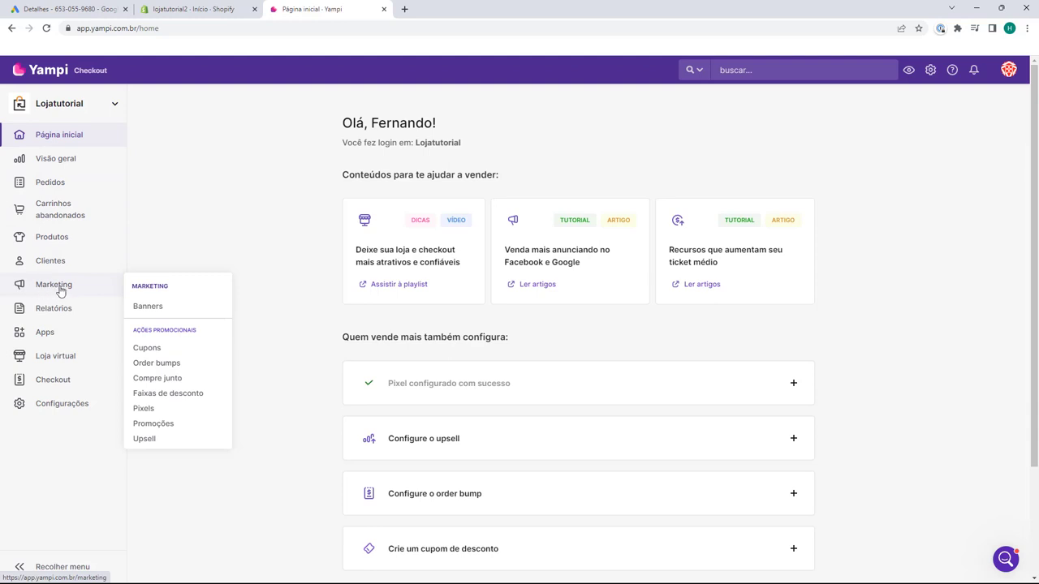
pyautogui.click(60, 290)
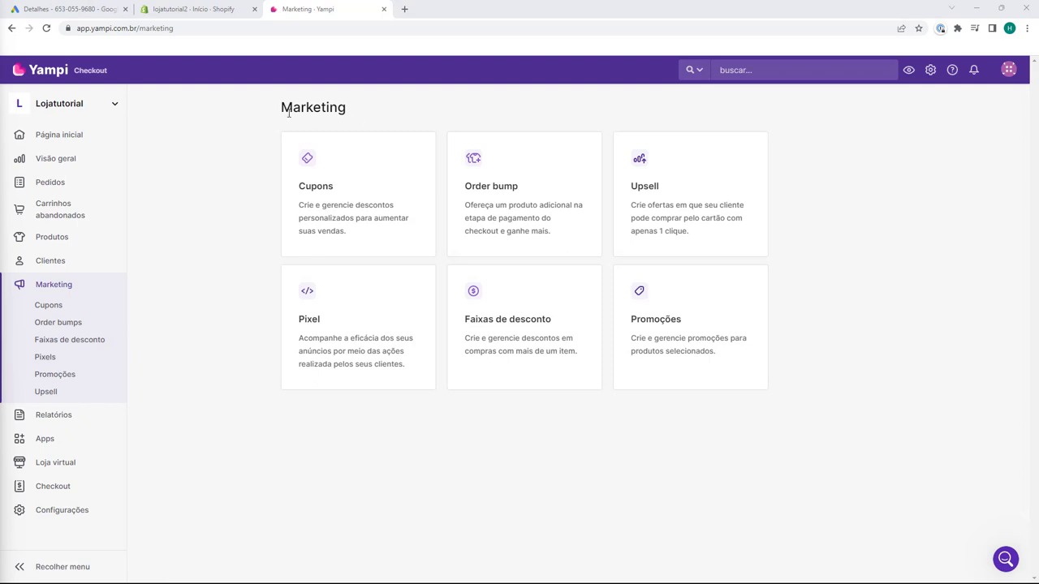
pyautogui.click(340, 338)
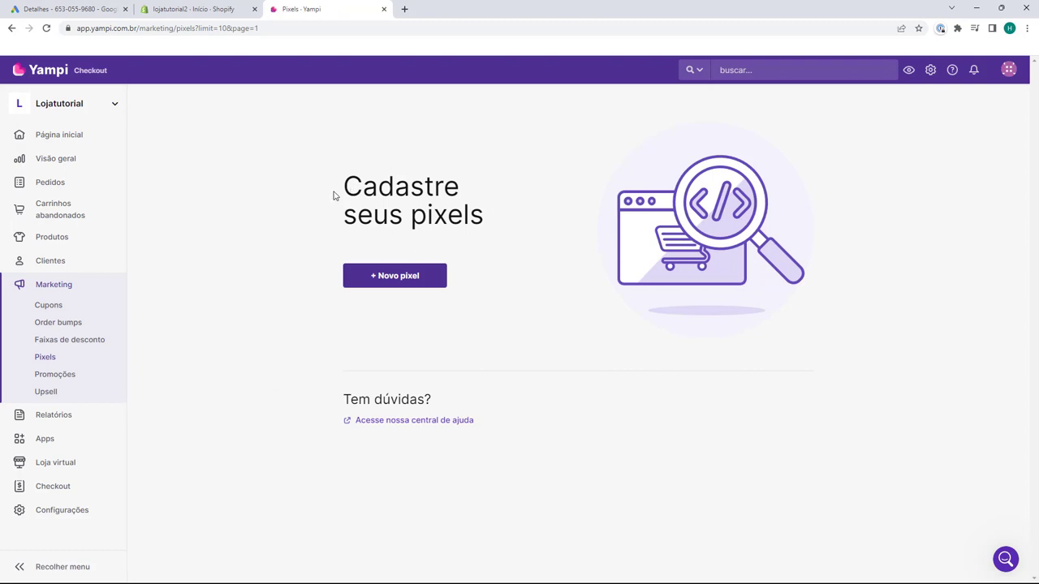
pyautogui.click(394, 280)
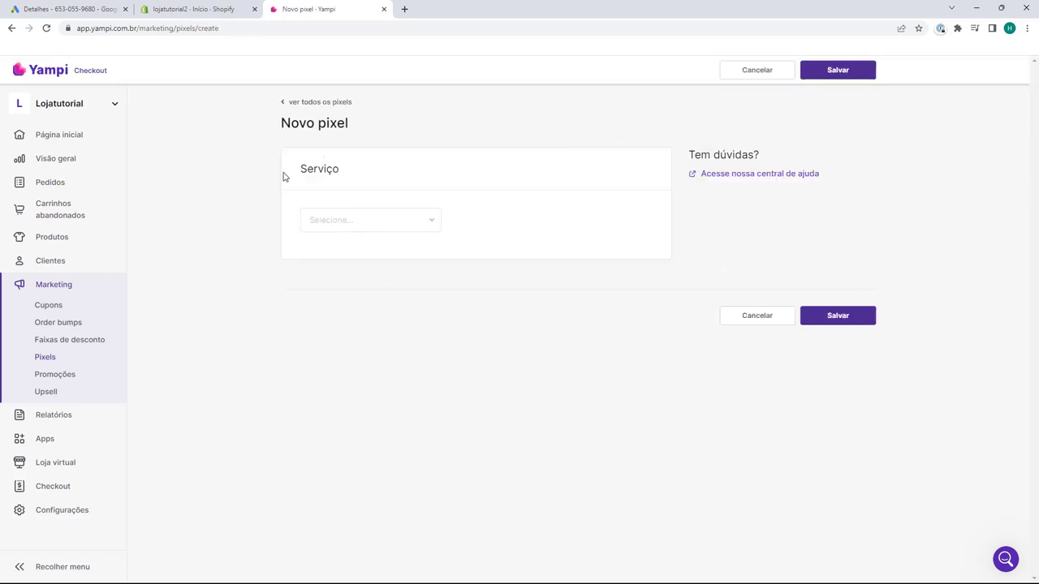
# Choose Google Ads as the service for the new pixel.
pyautogui.moveTo(297, 178); pyautogui.dragTo(349, 178)
pyautogui.click(322, 193)
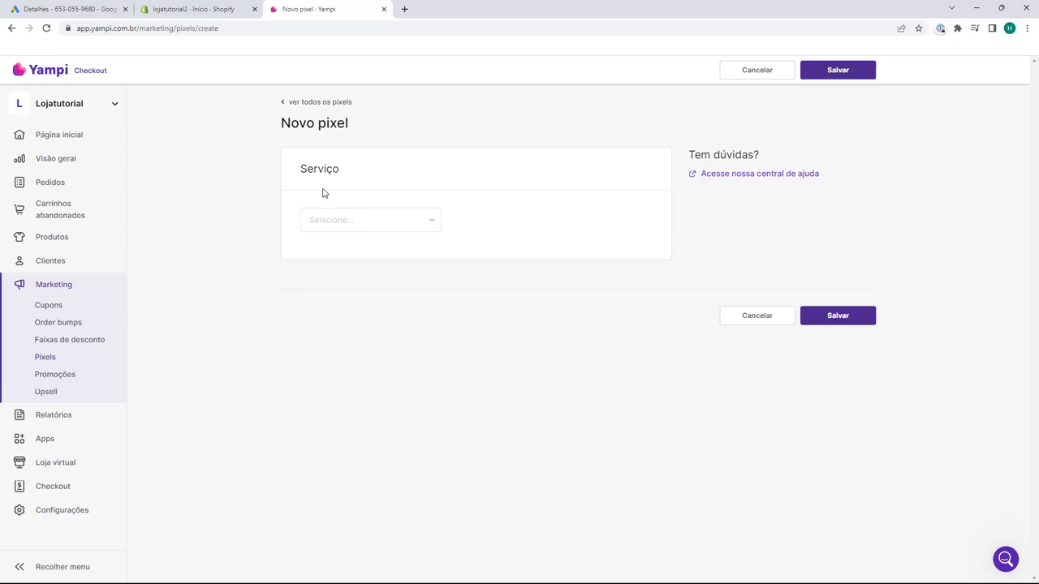
pyautogui.click(336, 228)
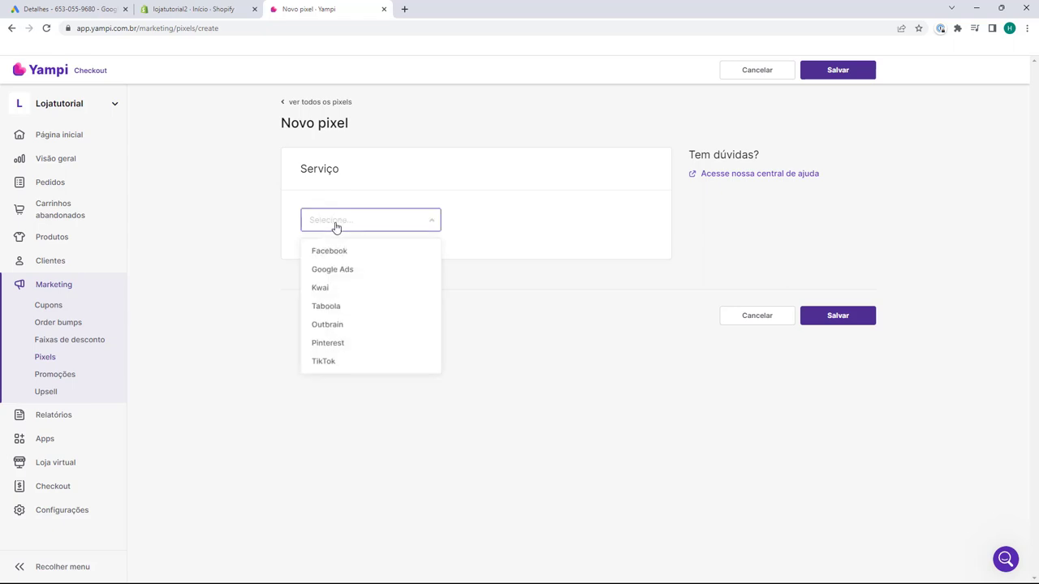
pyautogui.click(337, 276)
pyautogui.scroll(-2, 295, 222)
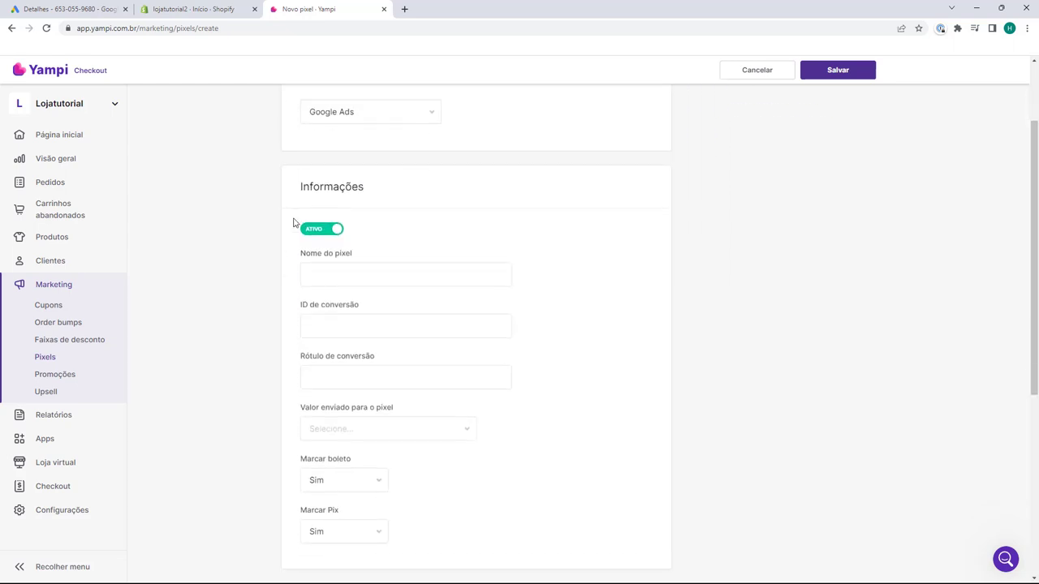
pyautogui.scroll(-1, 295, 222)
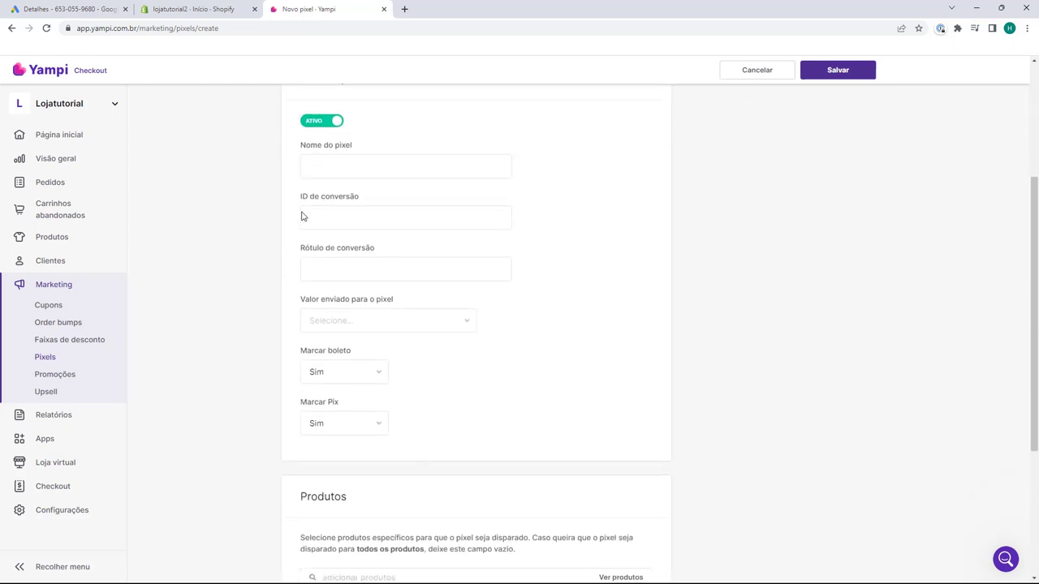
# Review the pixel's name, conversion ID, conversion label and value fields, and name the pixel Checkout Google Ads.
pyautogui.moveTo(303, 154); pyautogui.dragTo(357, 155)
pyautogui.moveTo(303, 203); pyautogui.dragTo(355, 201)
pyautogui.moveTo(301, 248); pyautogui.dragTo(366, 248)
pyautogui.moveTo(301, 303); pyautogui.dragTo(376, 309)
pyautogui.click(379, 307)
pyautogui.moveTo(301, 148); pyautogui.dragTo(346, 152)
pyautogui.click(330, 170)
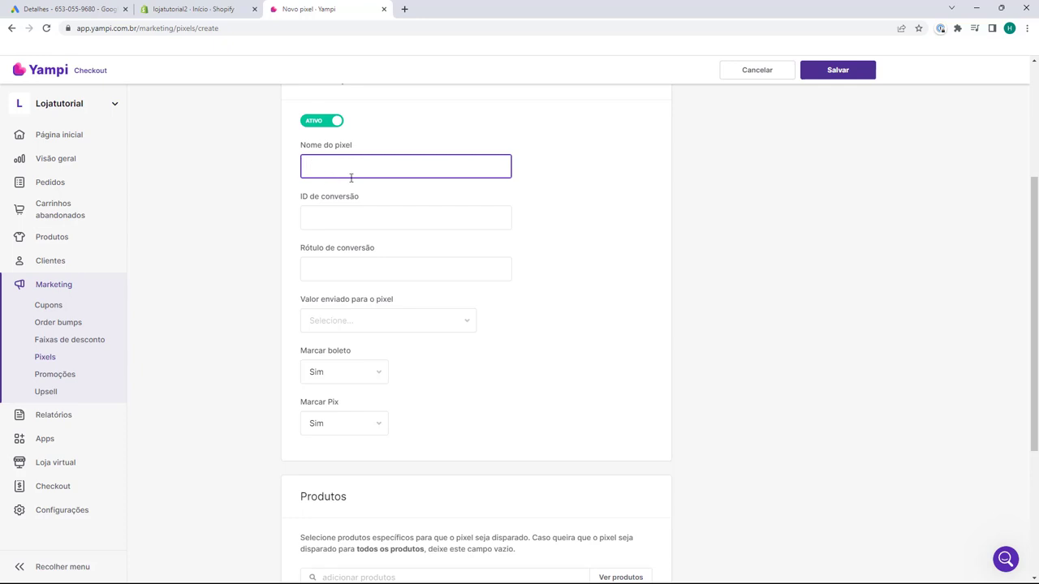
pyautogui.write('Checkout Google Ads')
# Copy the conversion ID from the Google Ads tag instructions into the new Yampi pixel's conversion ID field.
pyautogui.click(89, 16)
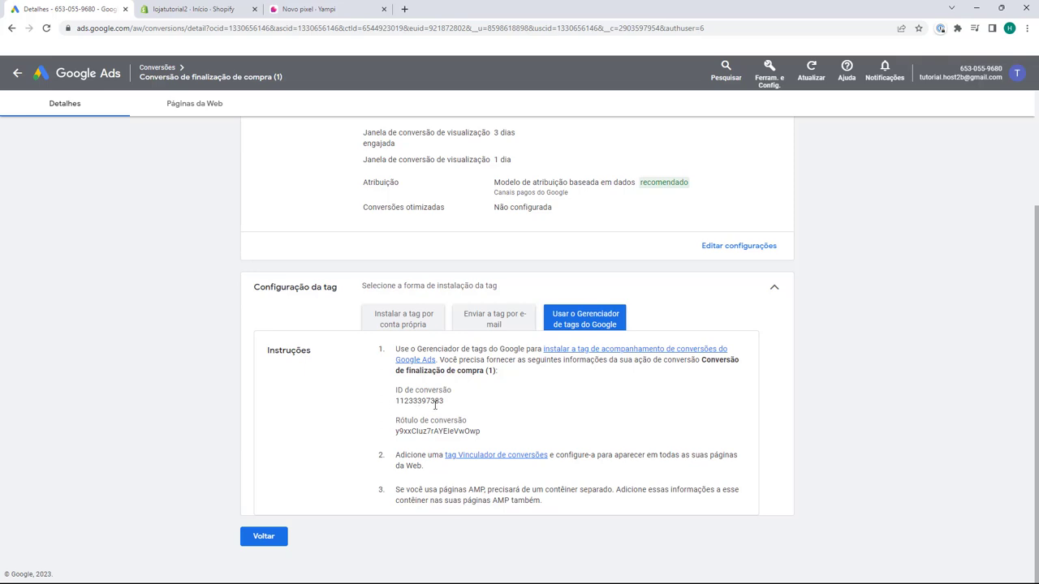
pyautogui.doubleClick(418, 401)
pyautogui.hotkey('ctrl', 'c')
pyautogui.click(325, 18)
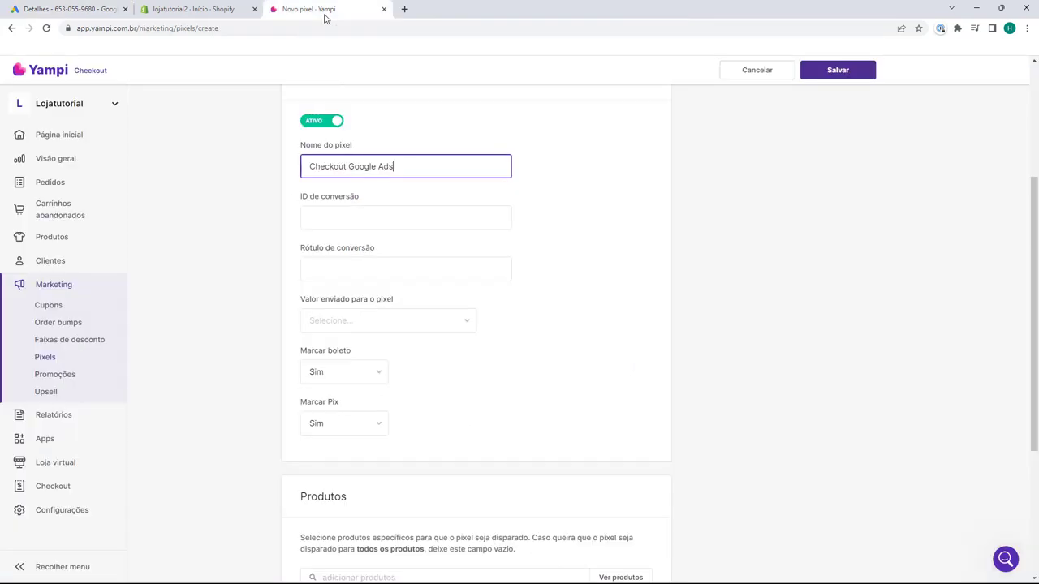
pyautogui.click(300, 202)
pyautogui.click(324, 214)
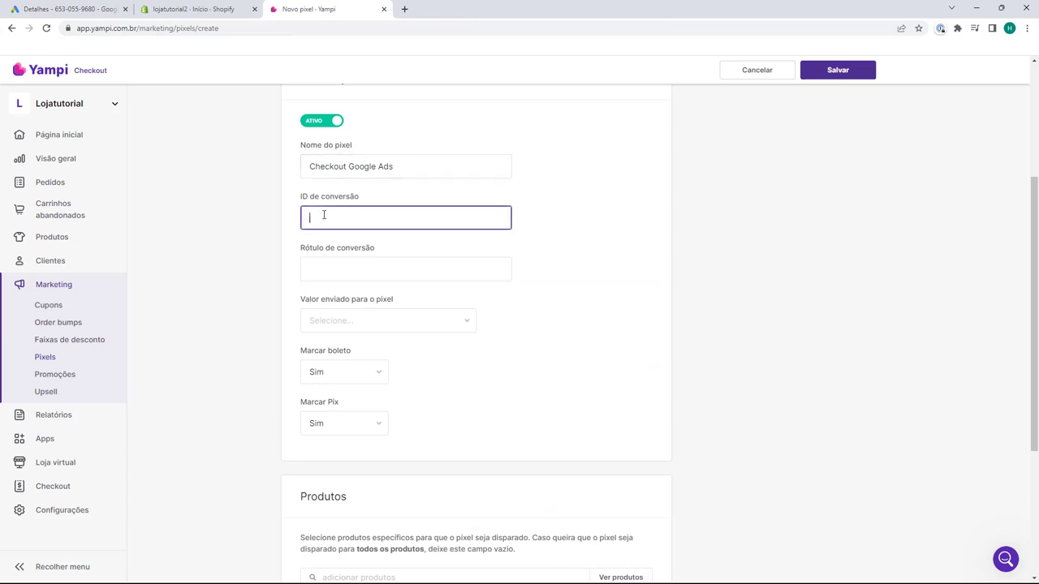
pyautogui.hotkey('ctrl', 'v')
pyautogui.click(307, 254)
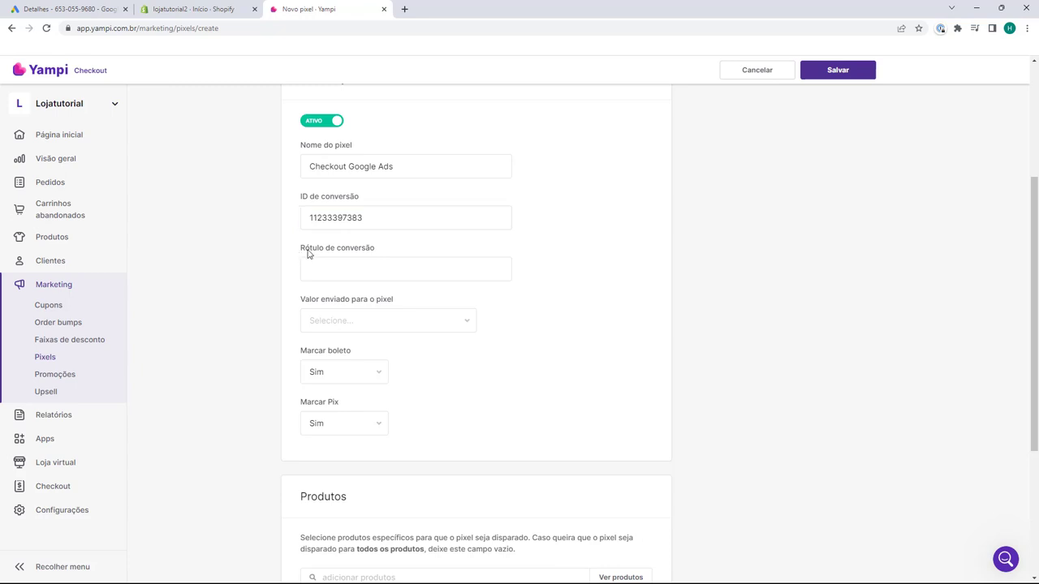
# Copy the conversion label from the Google Ads tag instructions into the Yampi pixel's conversion label field.
pyautogui.hotkey('ctrl', '1')
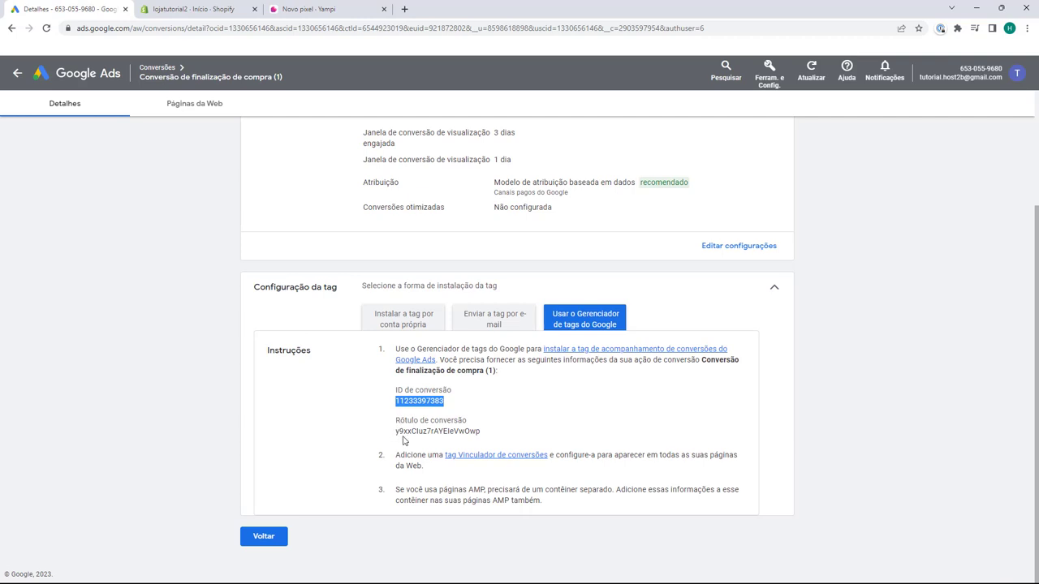
pyautogui.doubleClick(417, 432)
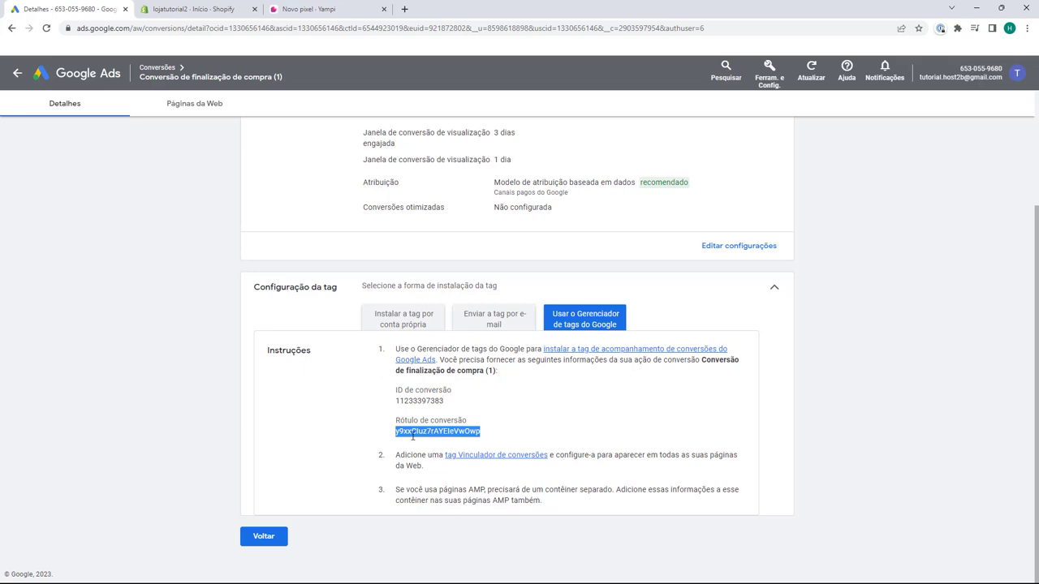
pyautogui.click(304, 8)
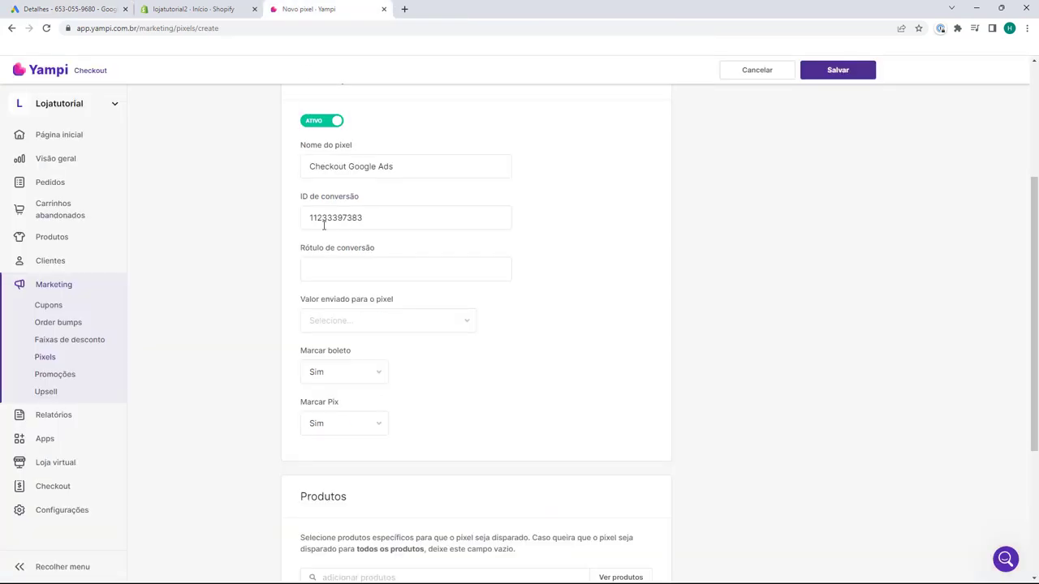
pyautogui.click(316, 265)
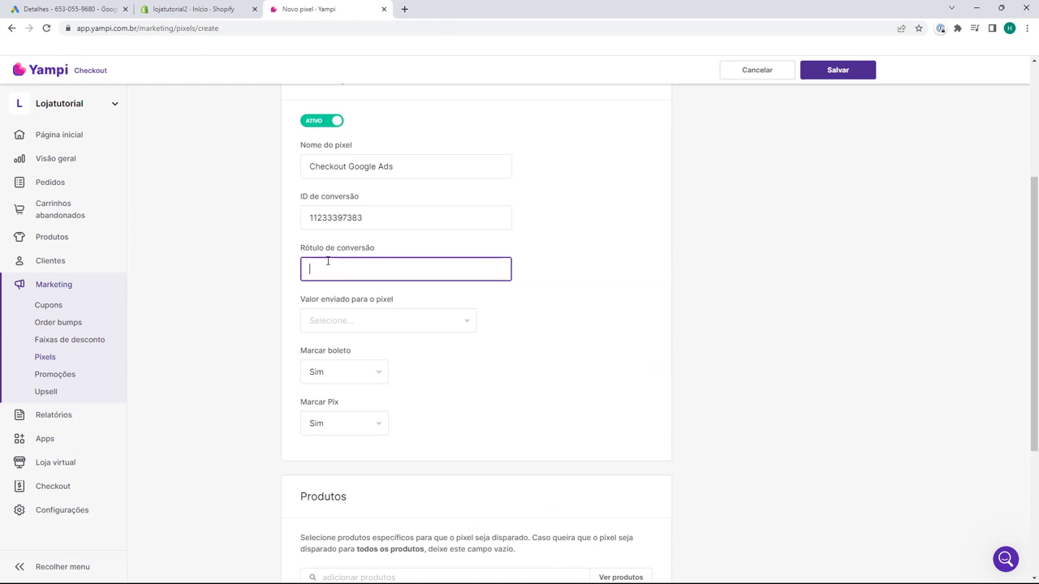
pyautogui.write('y9xxCluz7rAYEleVwOwp')
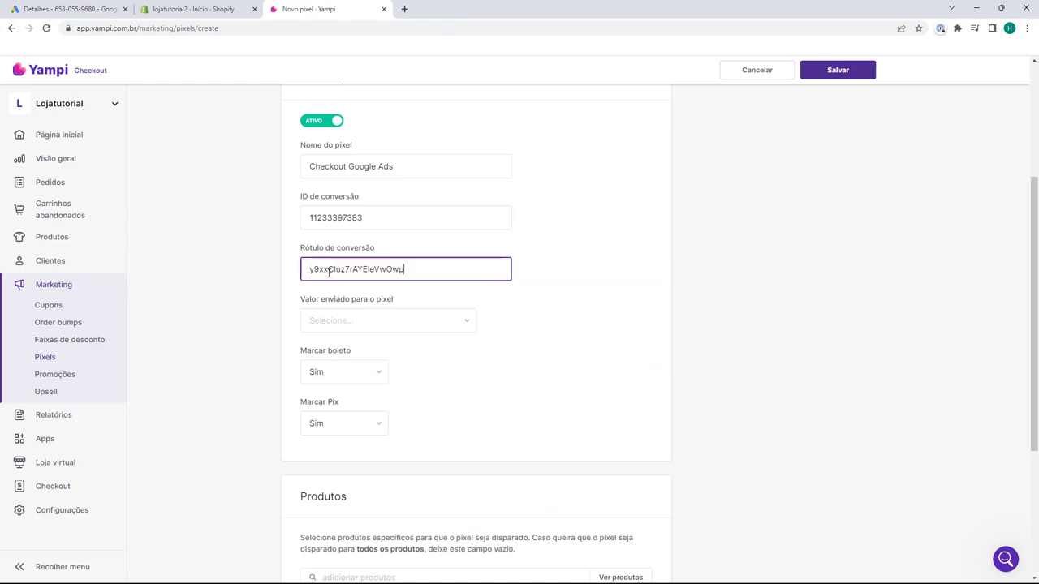
# Set the value sent to the pixel to Valor dos produtos + Frete.
pyautogui.click(299, 303)
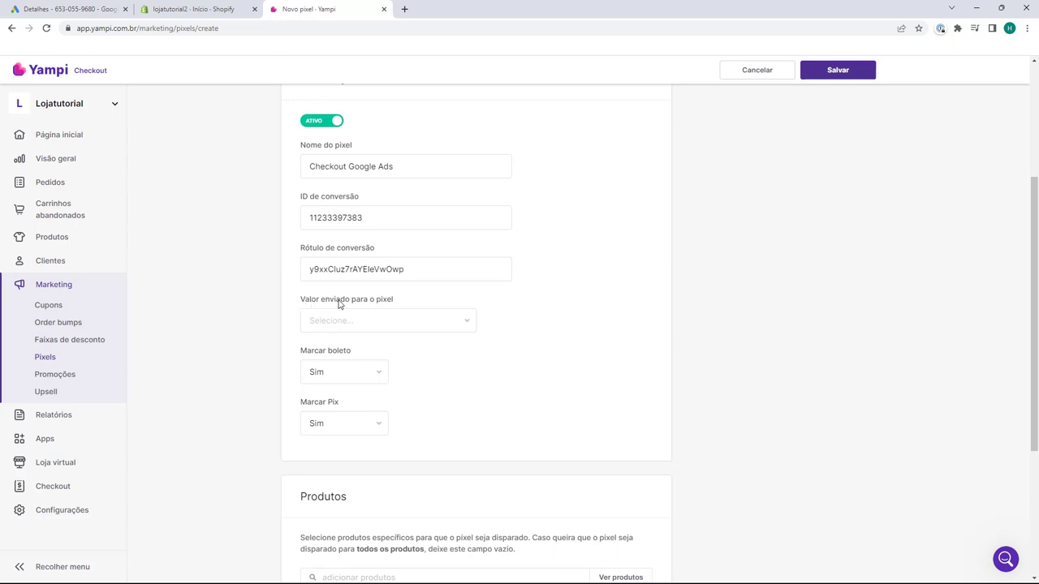
pyautogui.click(325, 326)
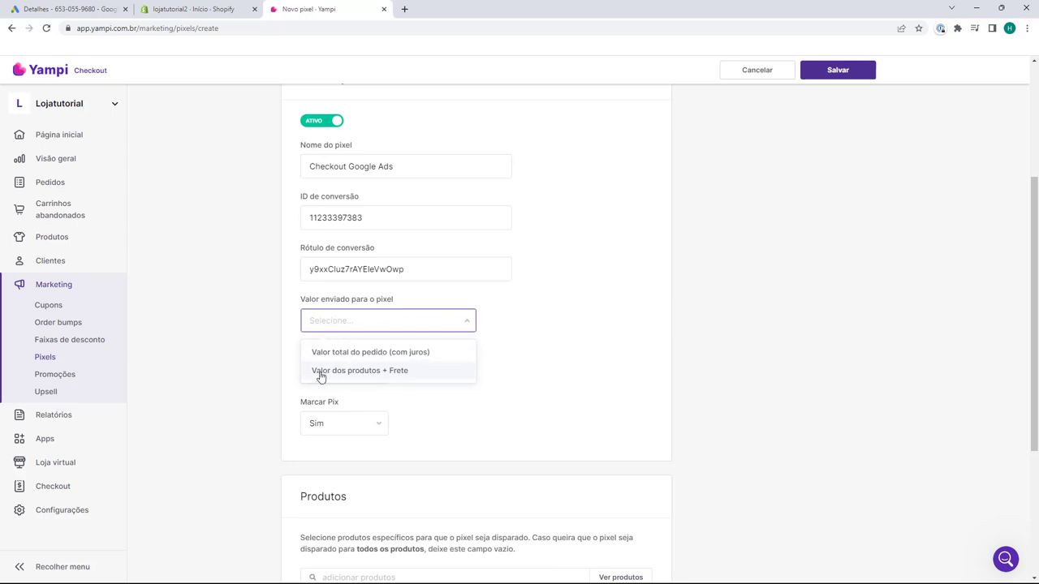
pyautogui.click(359, 378)
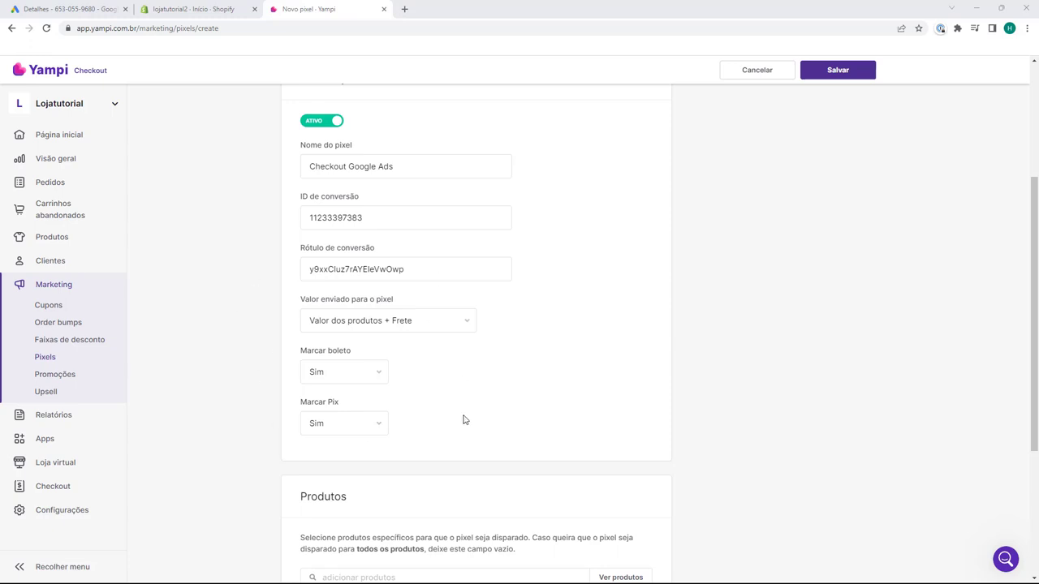
# Examine the Marcar boleto and Marcar Pix options, keeping both set to Sim.
pyautogui.click(325, 378)
pyautogui.click(324, 379)
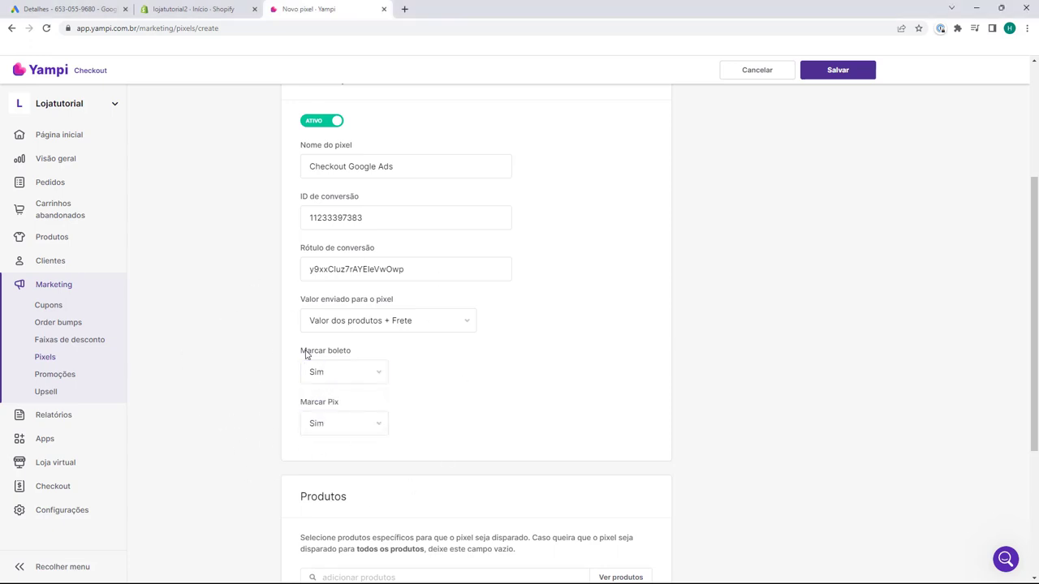
pyautogui.click(334, 372)
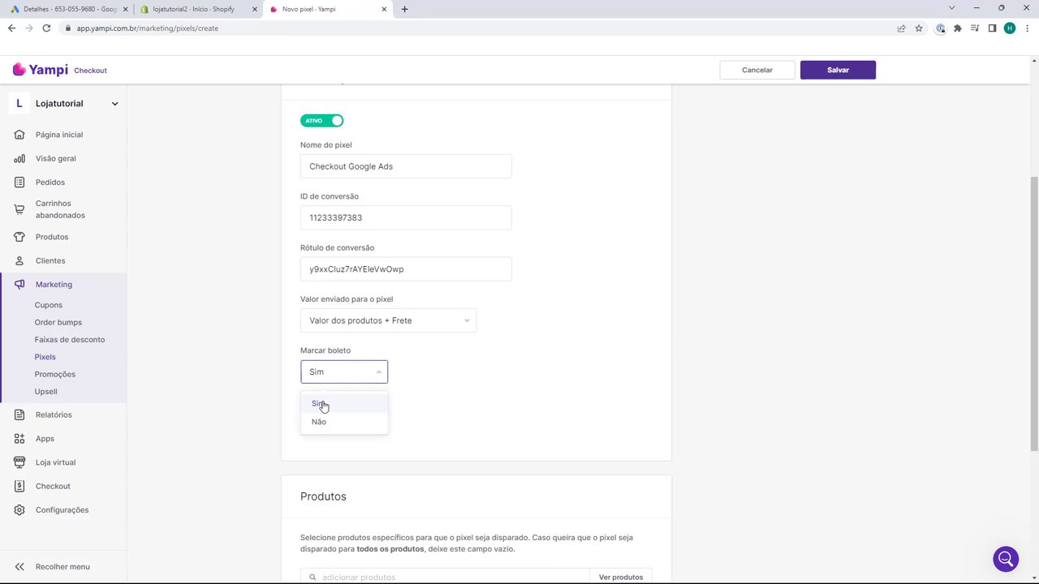
pyautogui.click(357, 408)
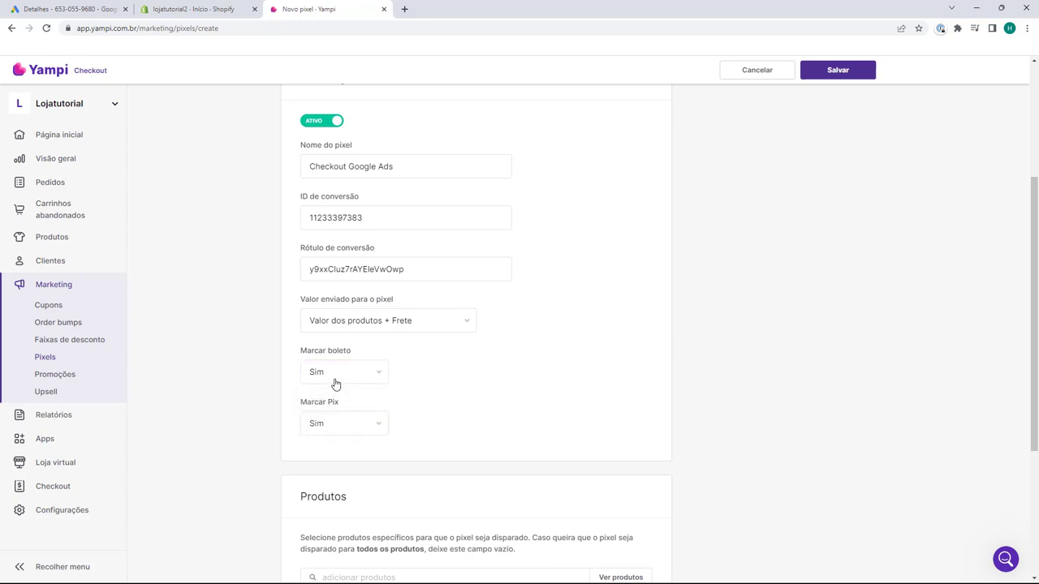
pyautogui.click(335, 380)
pyautogui.click(327, 421)
pyautogui.click(332, 377)
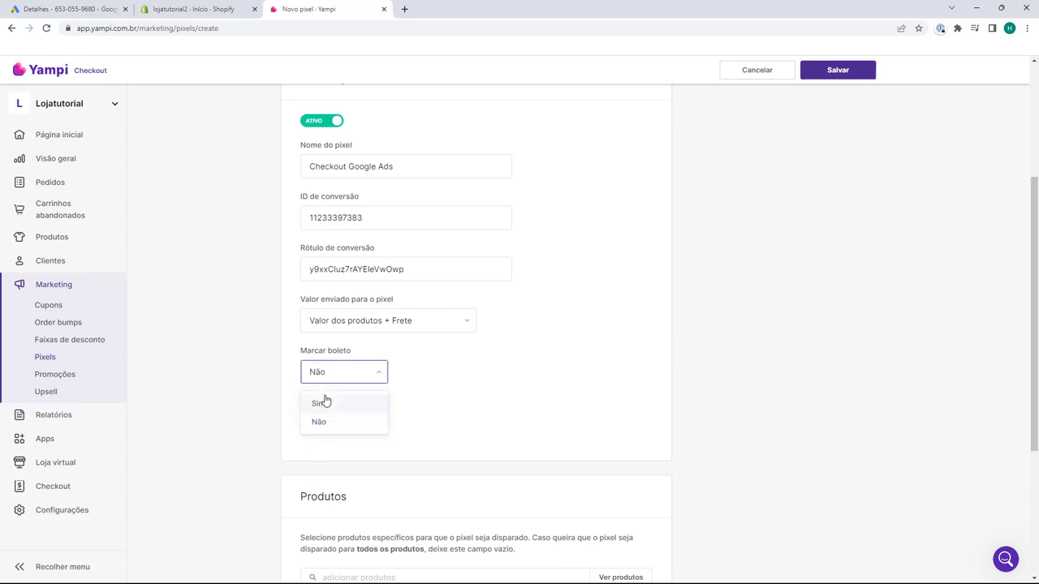
pyautogui.click(324, 402)
pyautogui.moveTo(300, 408); pyautogui.dragTo(342, 410)
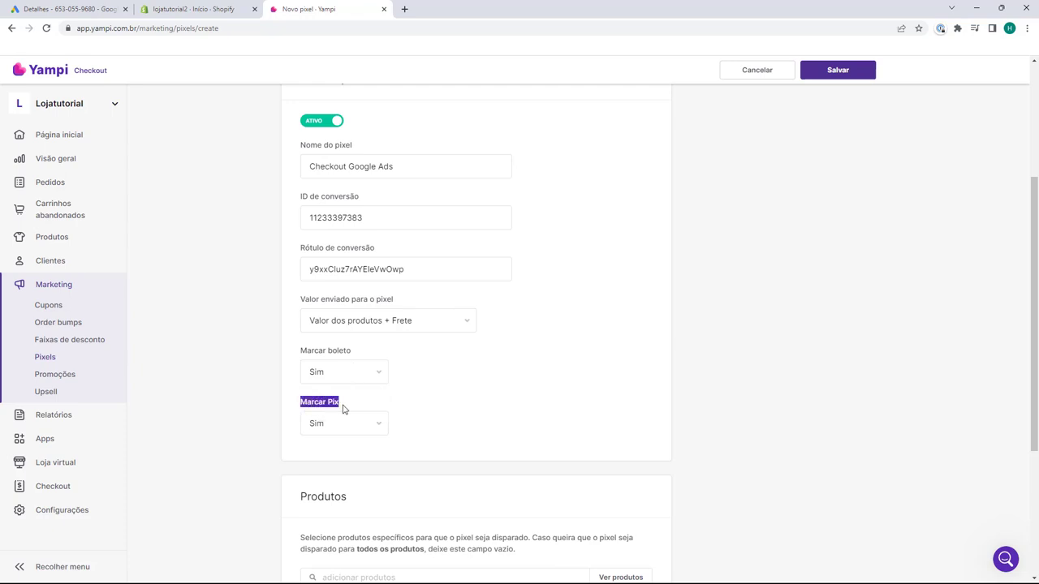
pyautogui.click(319, 416)
pyautogui.click(326, 428)
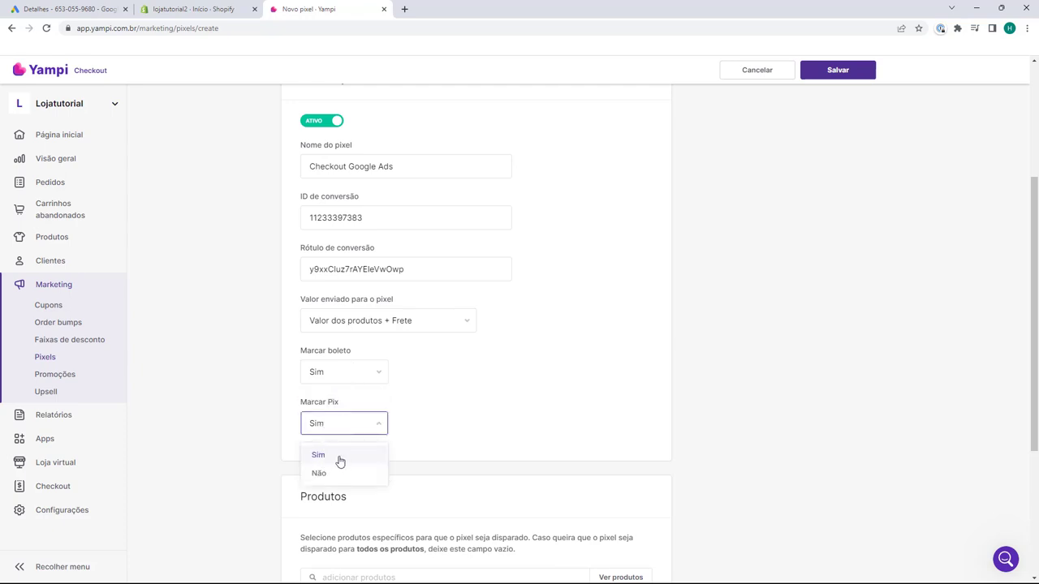
pyautogui.click(284, 437)
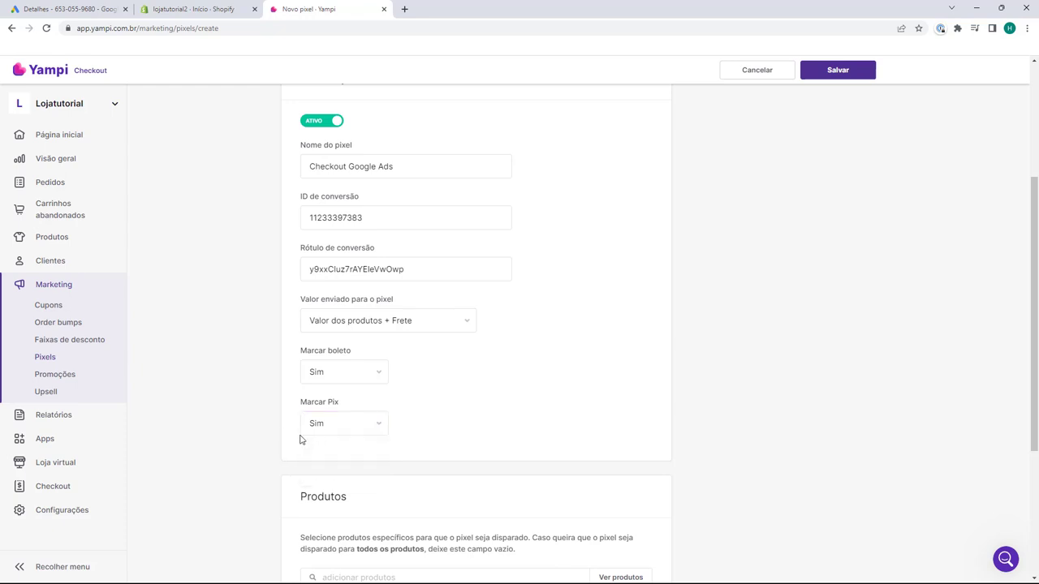
# Leave the product selection empty so the pixel fires for all products, and save the pixel.
pyautogui.scroll(-3, 300, 439)
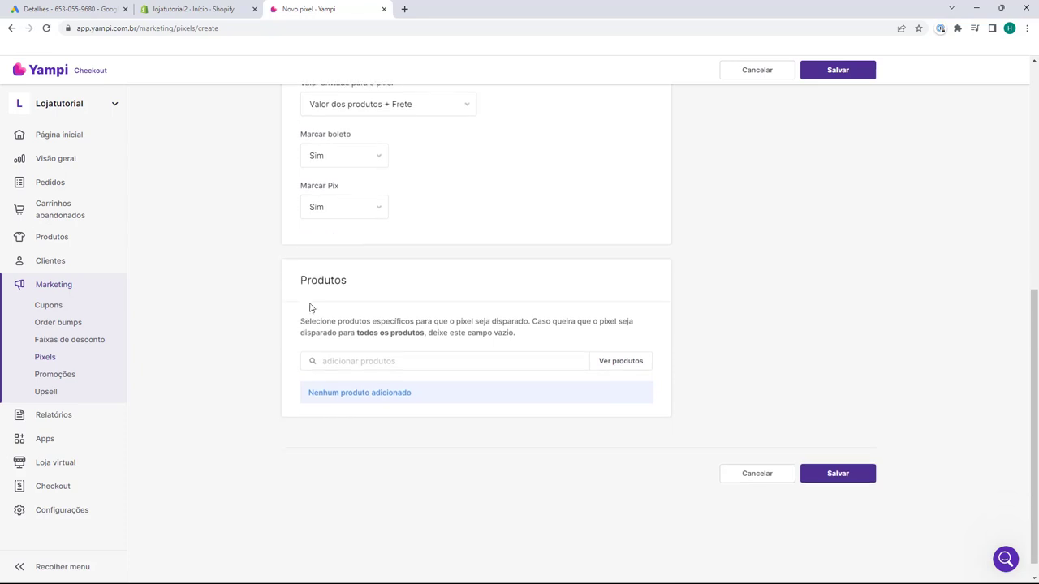
pyautogui.doubleClick(322, 282)
pyautogui.click(358, 290)
pyautogui.moveTo(314, 396); pyautogui.dragTo(403, 397)
pyautogui.click(389, 393)
pyautogui.moveTo(338, 333); pyautogui.dragTo(371, 334)
pyautogui.click(386, 333)
pyautogui.scroll(5, 389, 337)
pyautogui.scroll(-1, 397, 271)
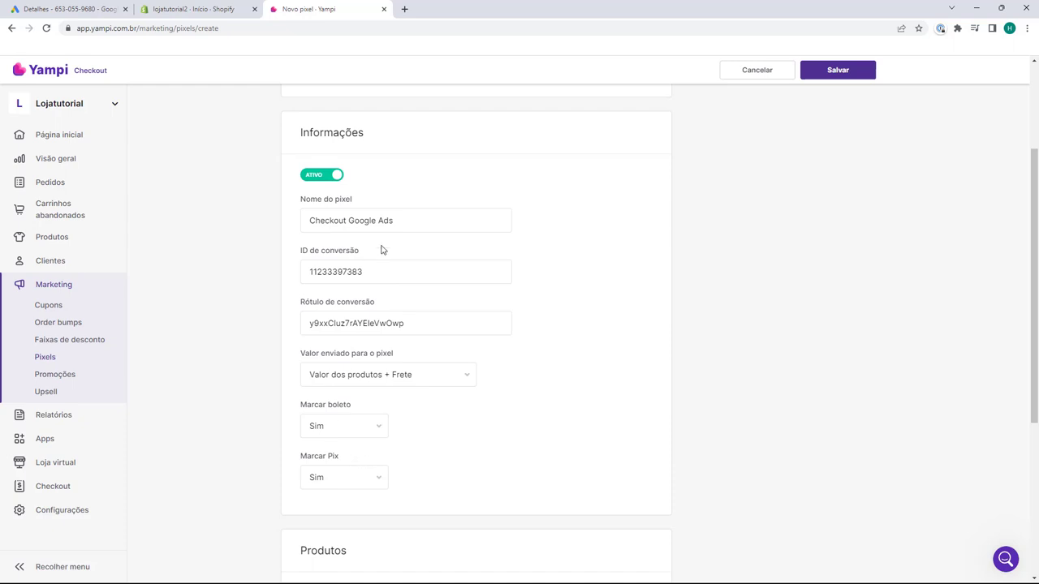
pyautogui.scroll(-3, 410, 252)
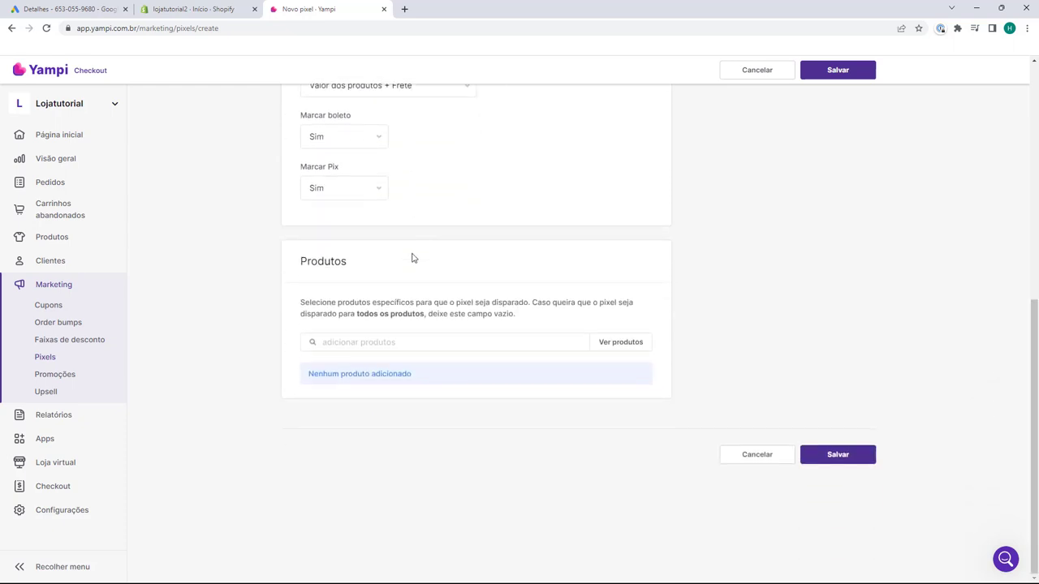
pyautogui.click(837, 456)
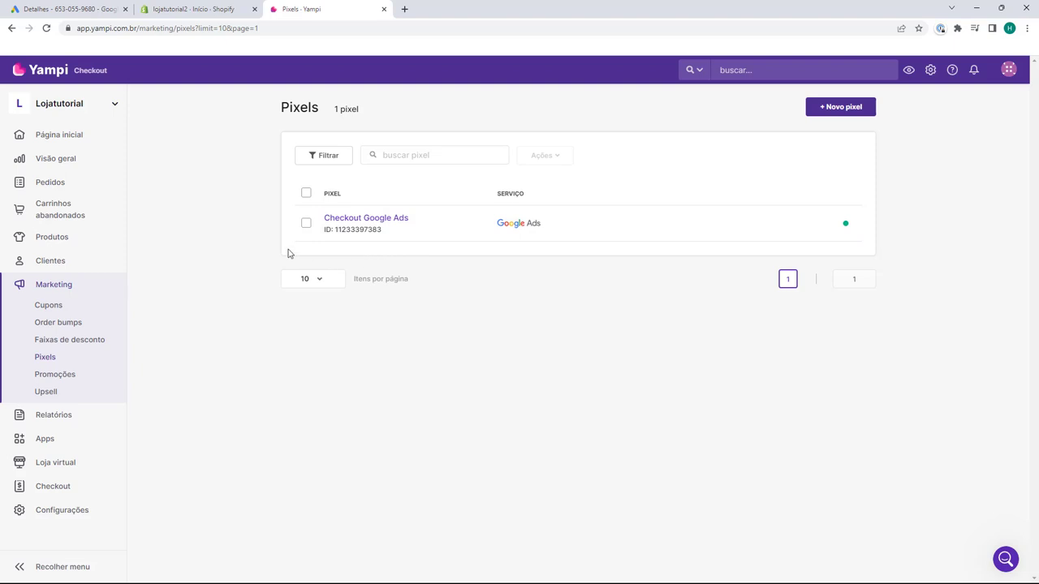
pyautogui.click(198, 9)
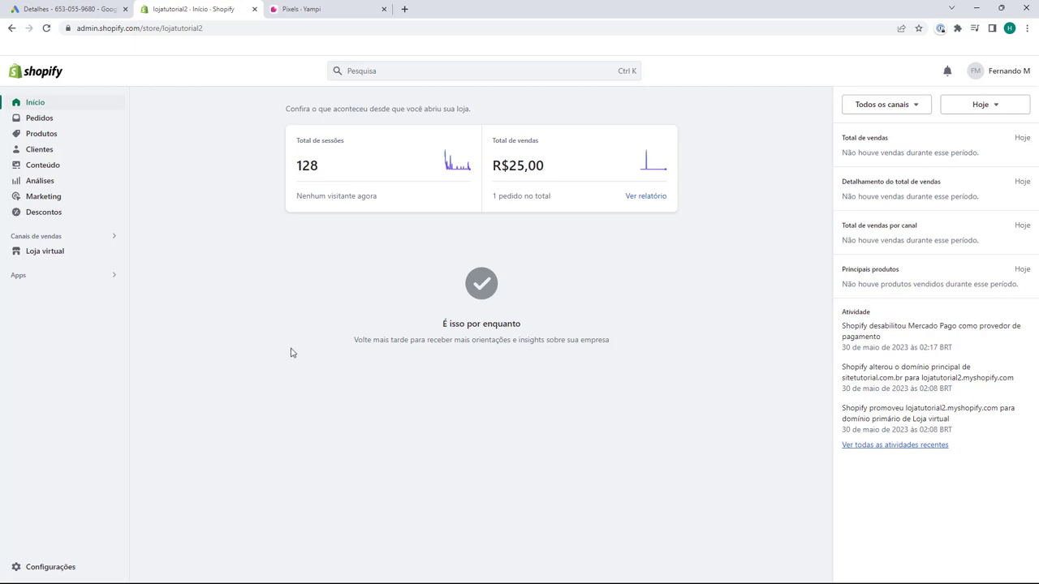
pyautogui.click(292, 9)
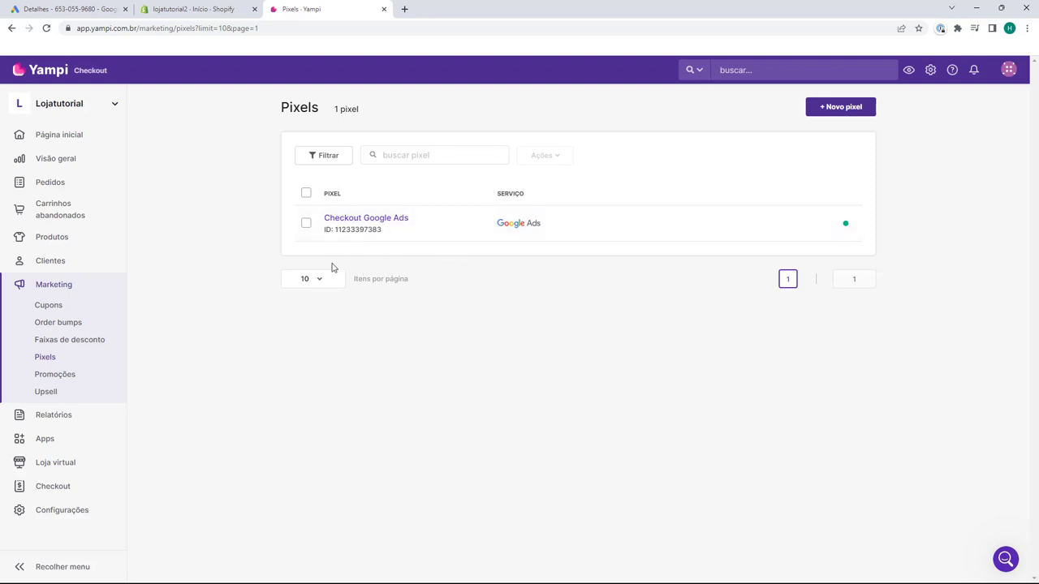
pyautogui.click(215, 9)
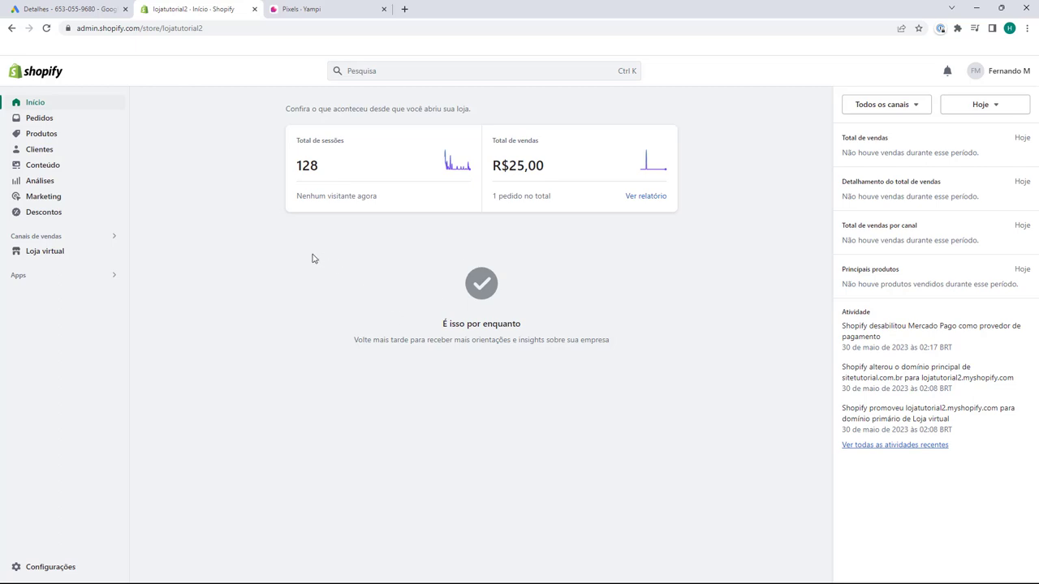
# Switch to Google Ads, return to the conversions summary, and check the status details of the purchase conversion action.
pyautogui.click(78, 11)
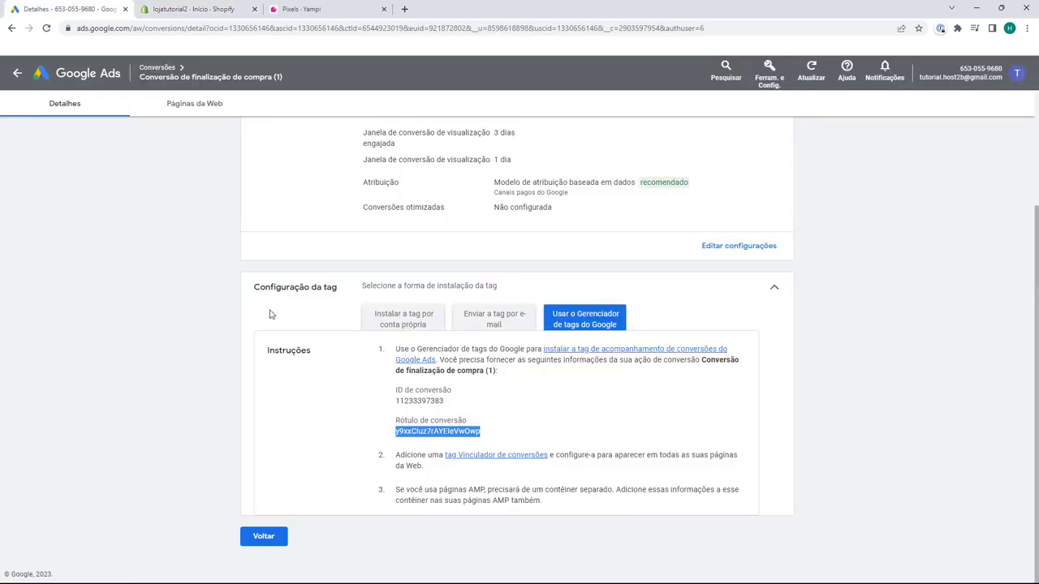
pyautogui.click(233, 229)
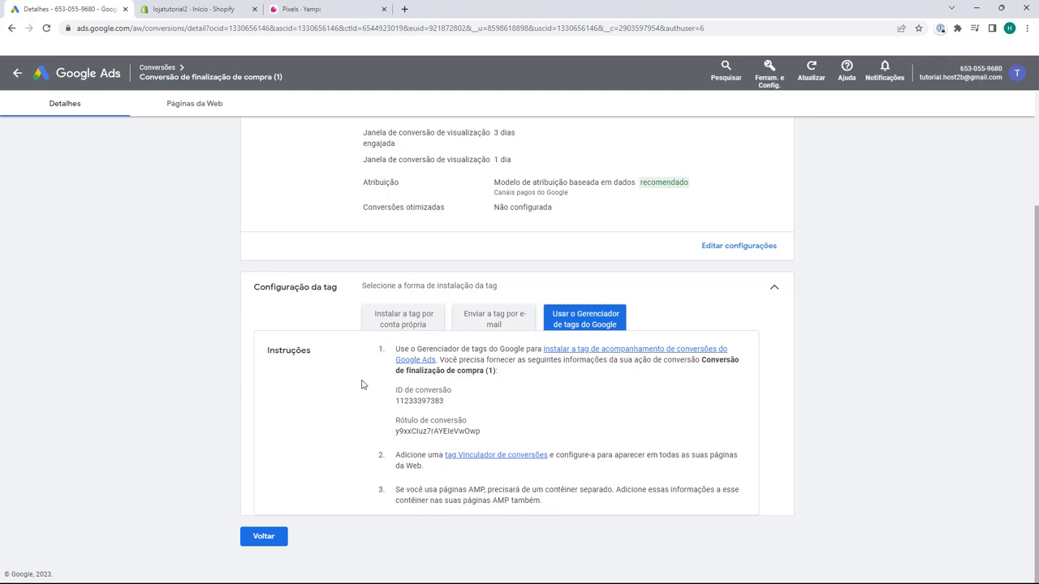
pyautogui.click(262, 542)
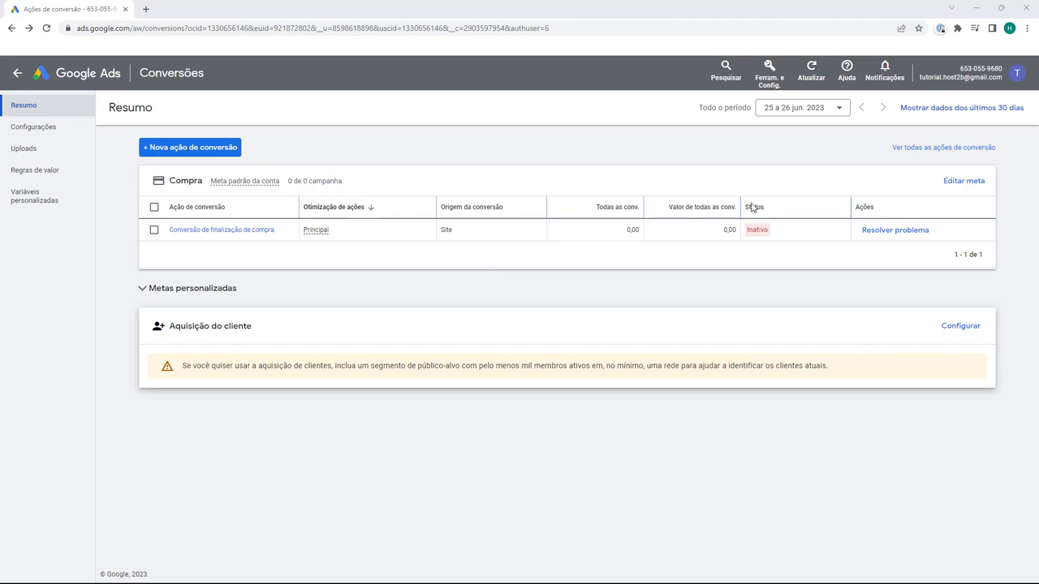
pyautogui.moveTo(755, 237)
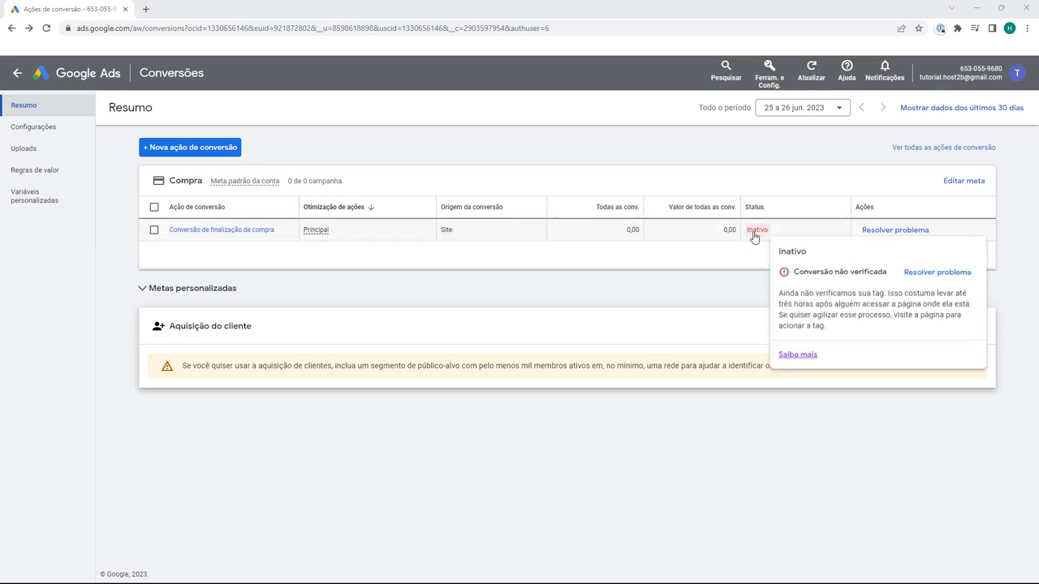